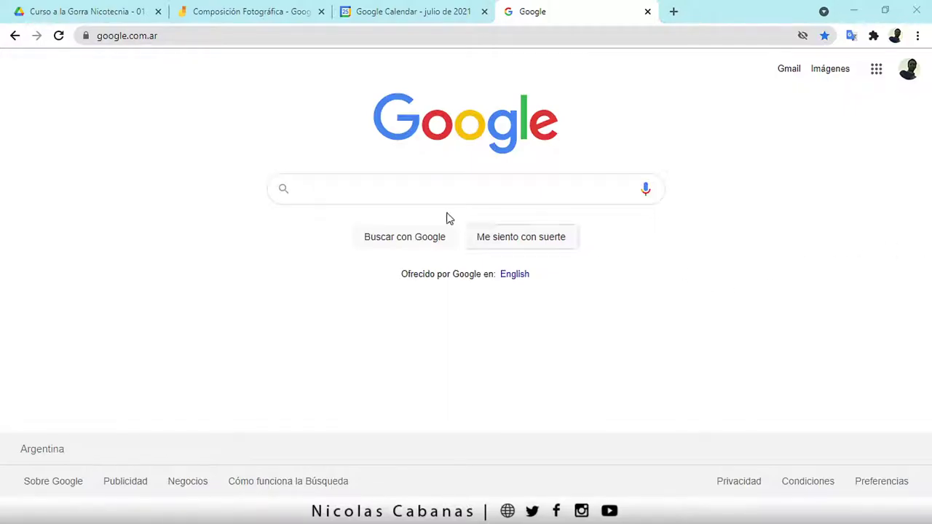
Look at the photo editor logos in the Composición Fotográfica board and return to the Google page
click(224, 12)
click(420, 70)
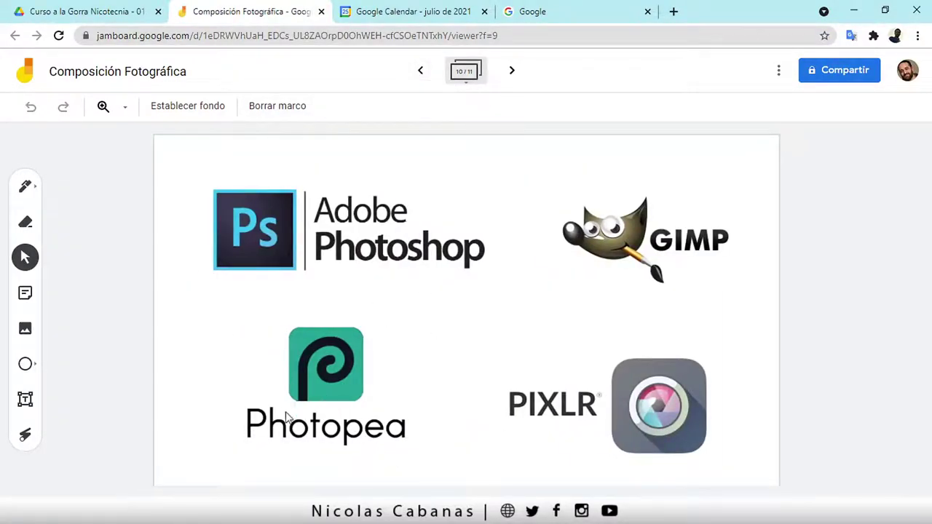
click(561, 18)
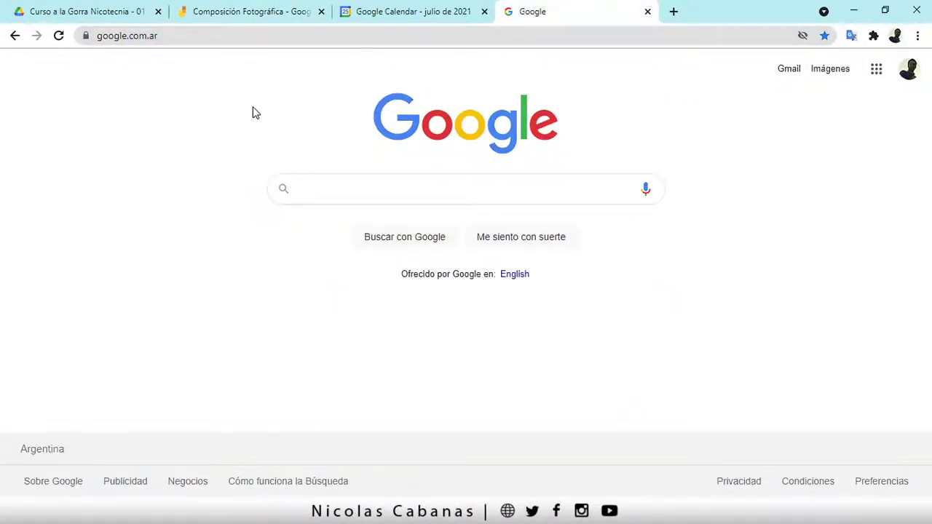
Open the photopea.com website in place of the Google page
click(210, 38)
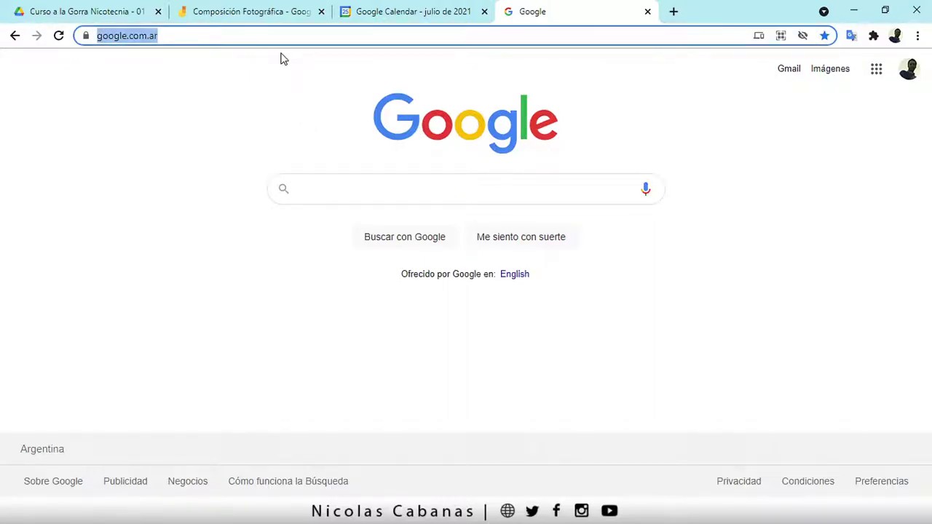
text(photopea)
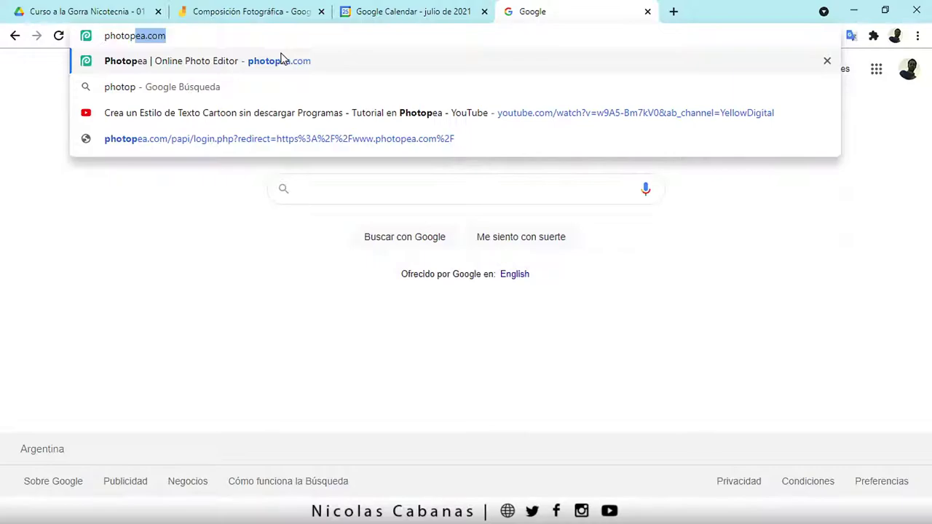
key(Return)
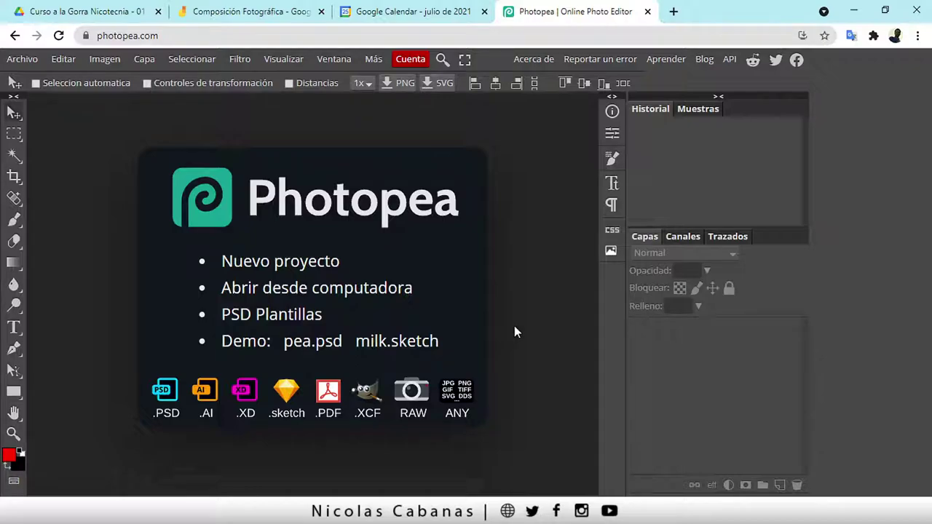
Start a new project and browse the available design templates
click(299, 268)
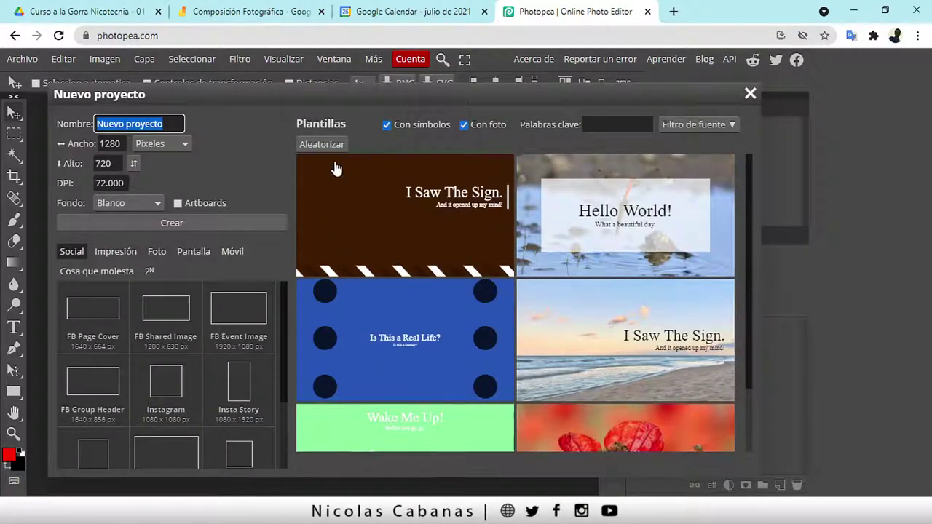
scroll(598, 276, down, 2)
scroll(510, 269, down, 3)
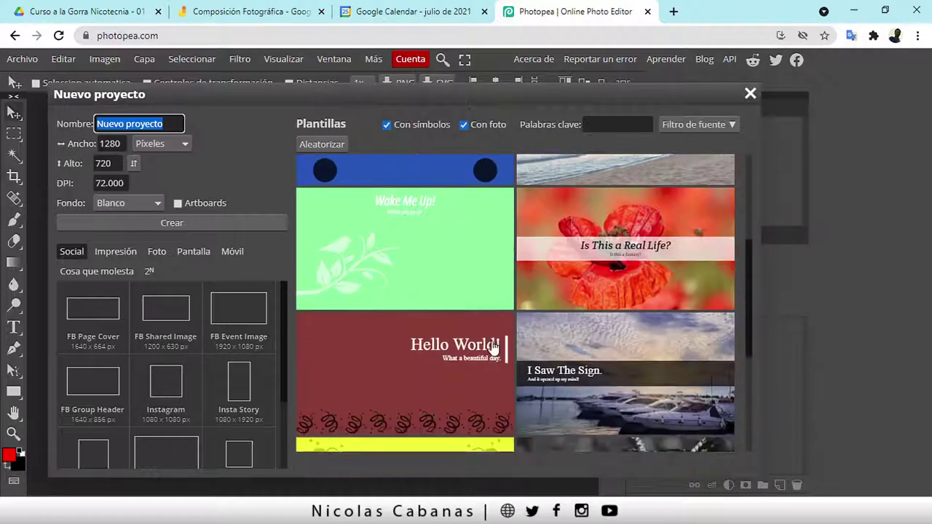
scroll(516, 366, down, 3)
scroll(558, 330, up, 5)
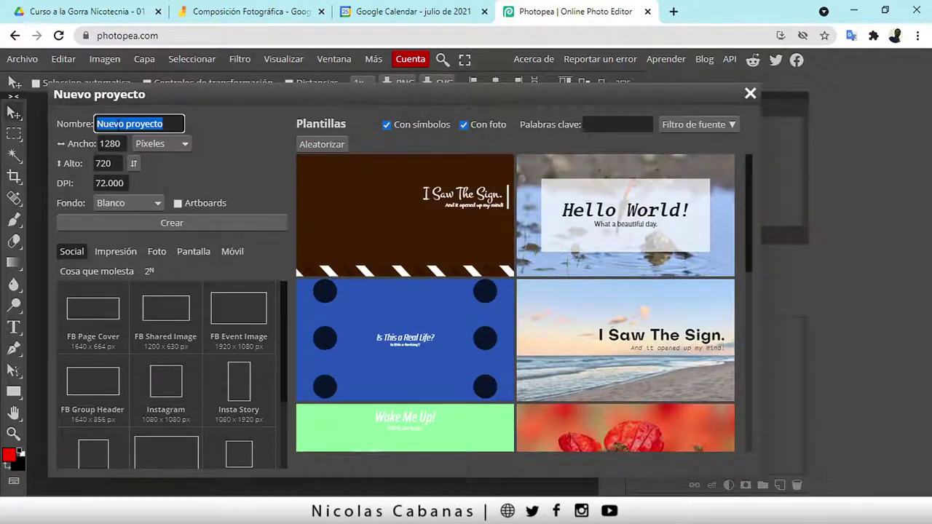
Examine the new project's name, width, height and DPI settings and the size presets for social media
click(158, 124)
drag(157, 124, 55, 125)
click(110, 144)
double_click(110, 144)
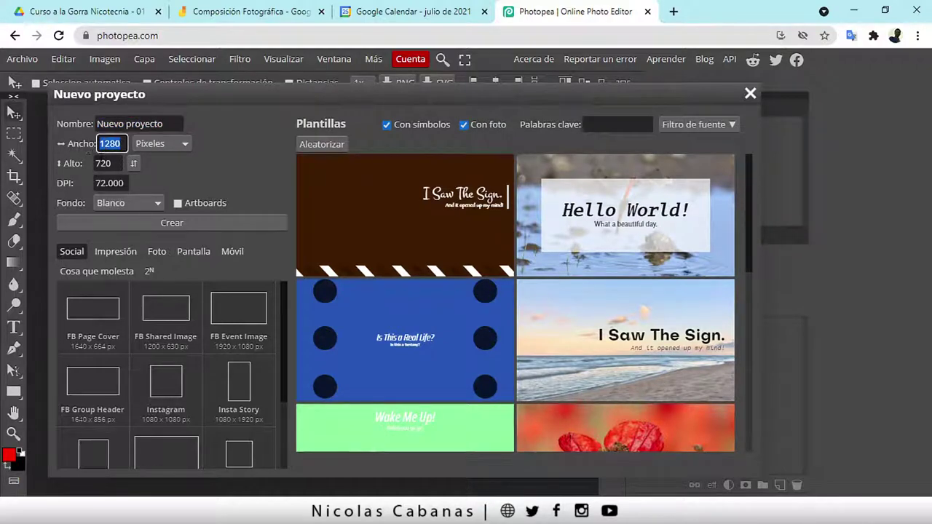
key(Tab)
key(Tab)
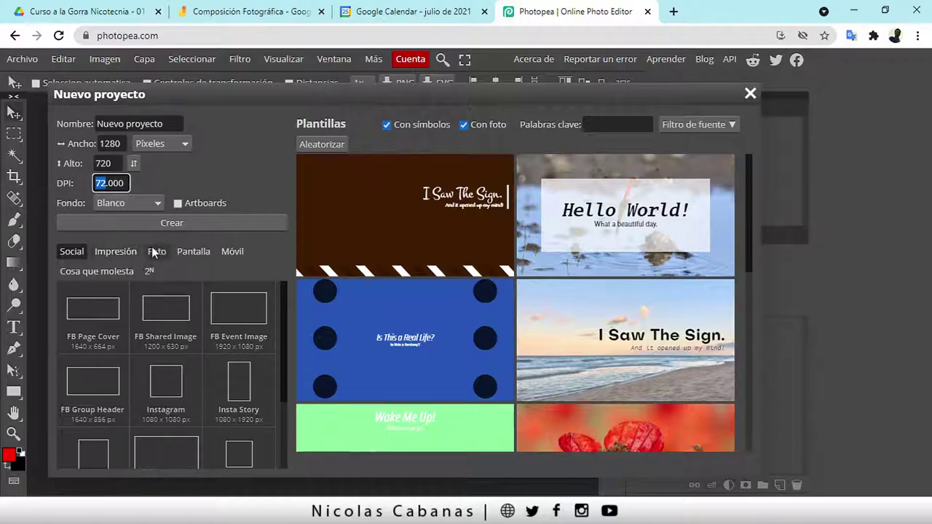
scroll(164, 342, down, 3)
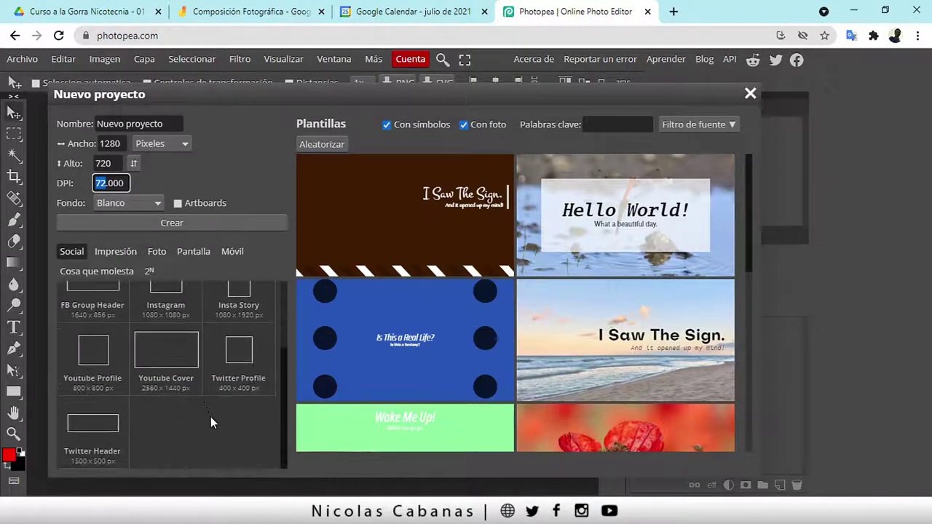
scroll(116, 386, up, 3)
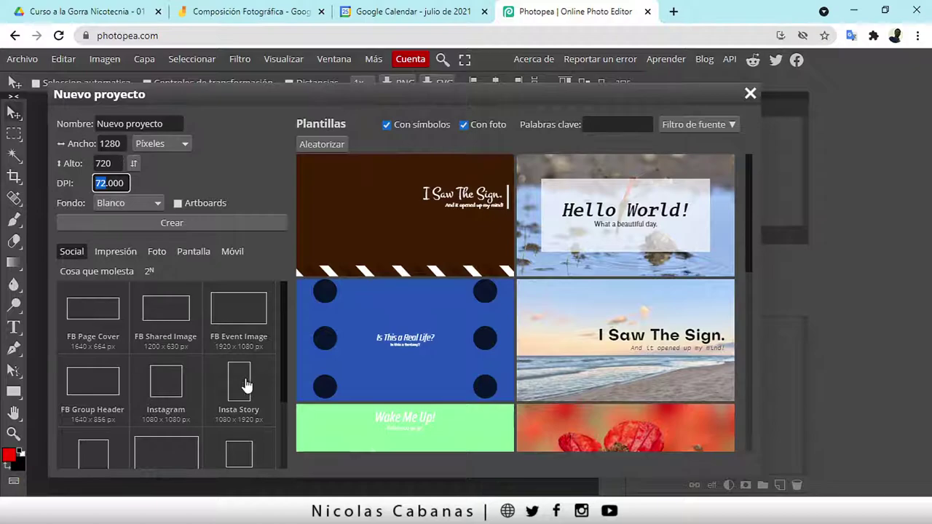
scroll(246, 386, down, 1)
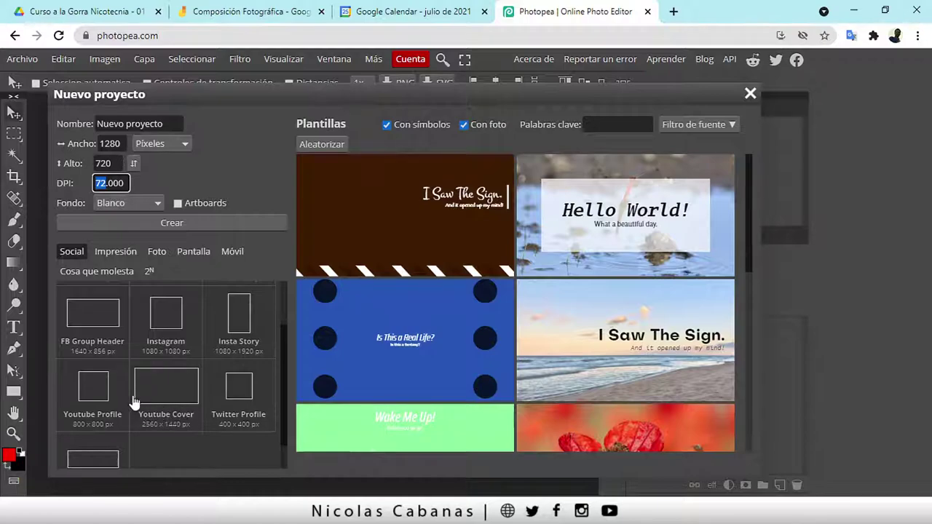
scroll(168, 399, down, 1)
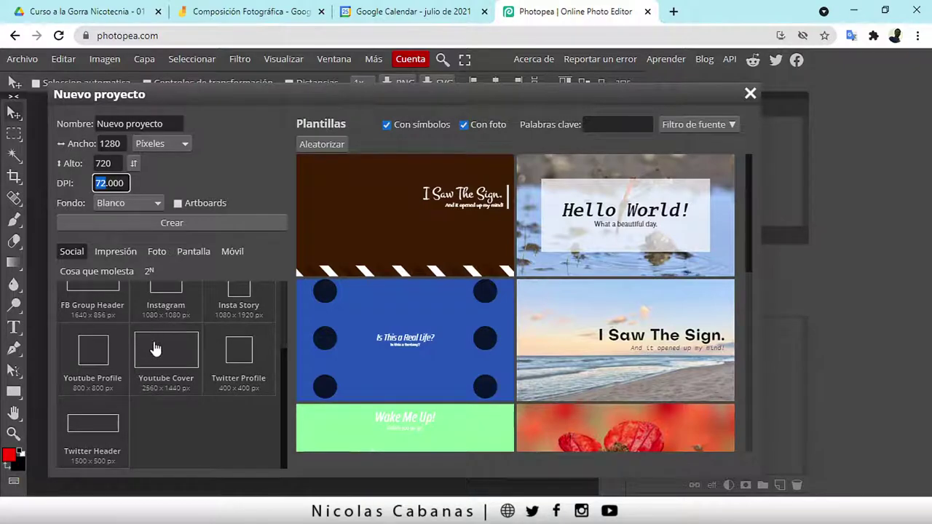
scroll(168, 368, up, 3)
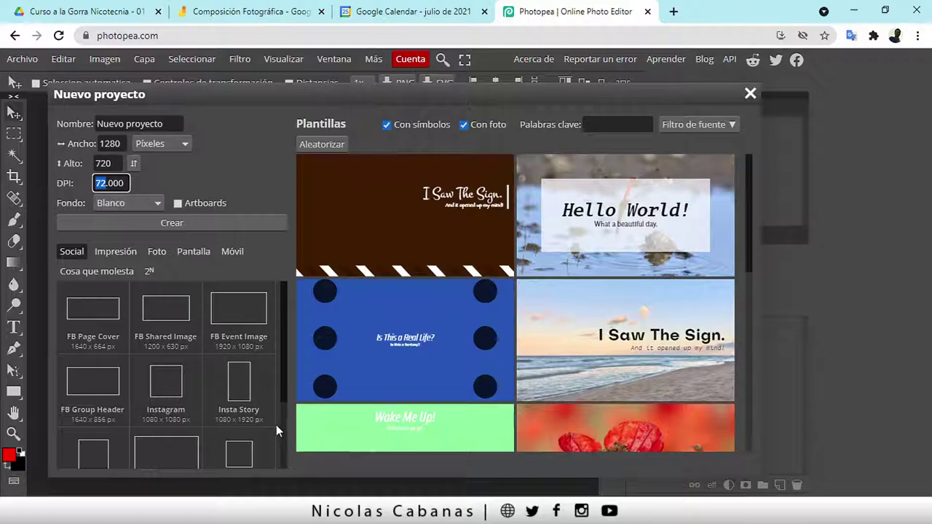
Apply the Insta Story preset of 1080 x 1920 px and check the new project's width and height
click(246, 389)
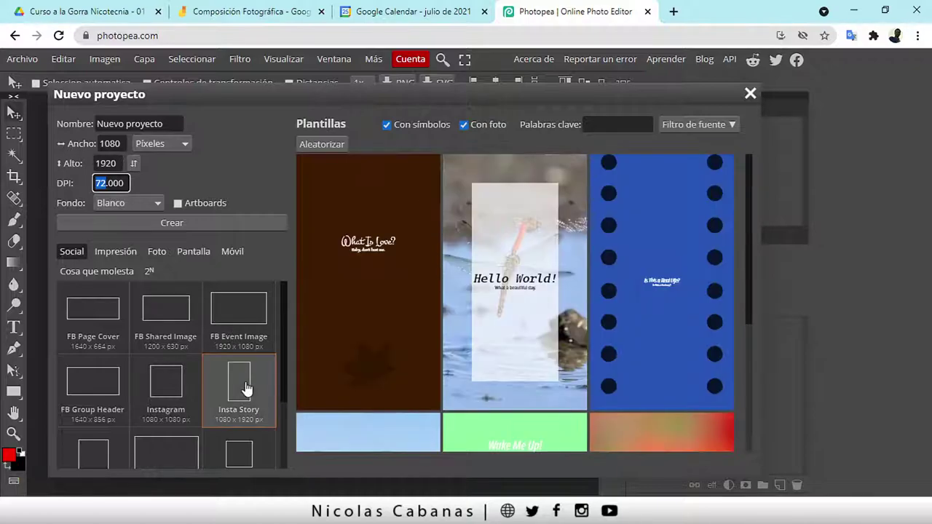
click(109, 144)
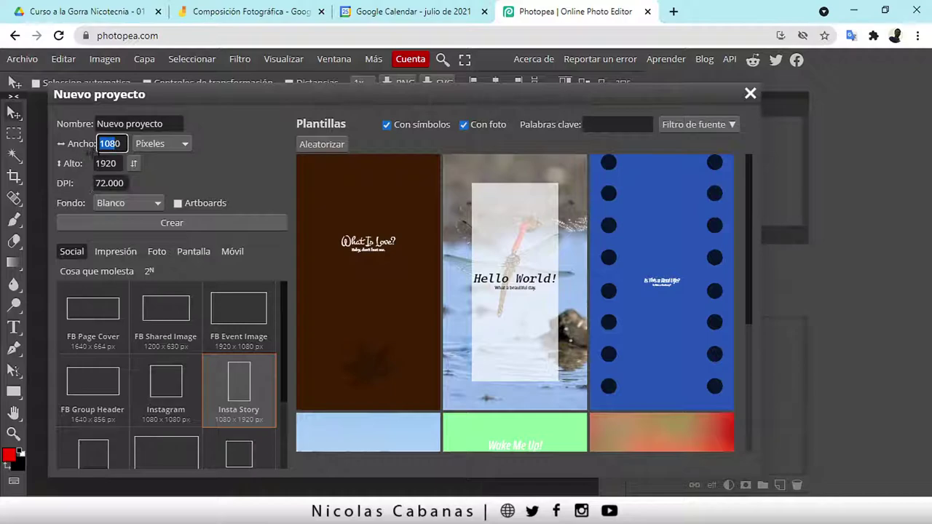
click(106, 163)
click(109, 143)
click(115, 163)
click(103, 143)
click(114, 163)
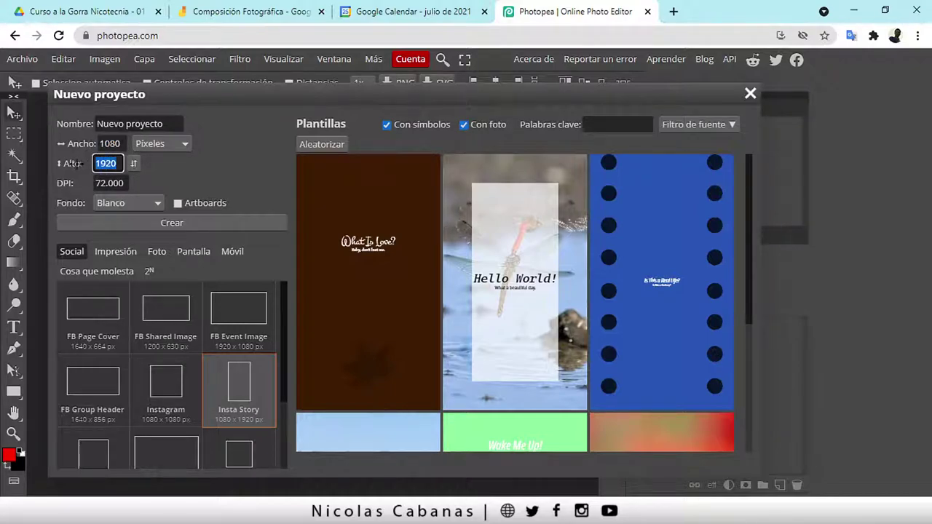
Browse the vertical templates offered for the Insta Story format
scroll(564, 306, down, 3)
scroll(576, 317, down, 6)
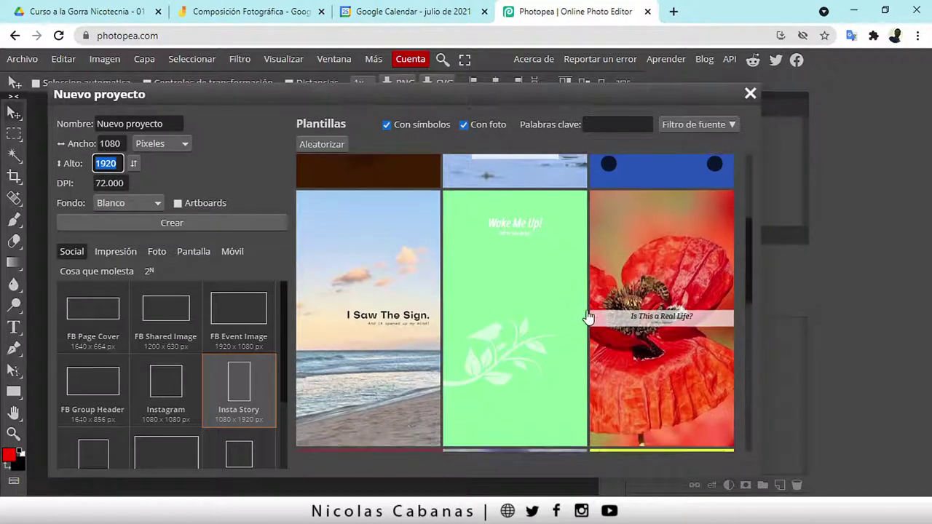
scroll(591, 349, down, 8)
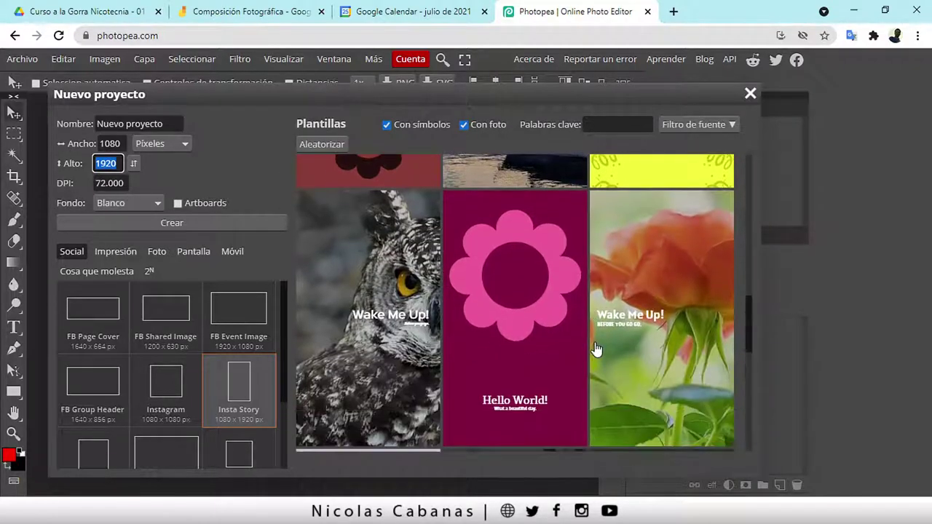
scroll(598, 349, down, 8)
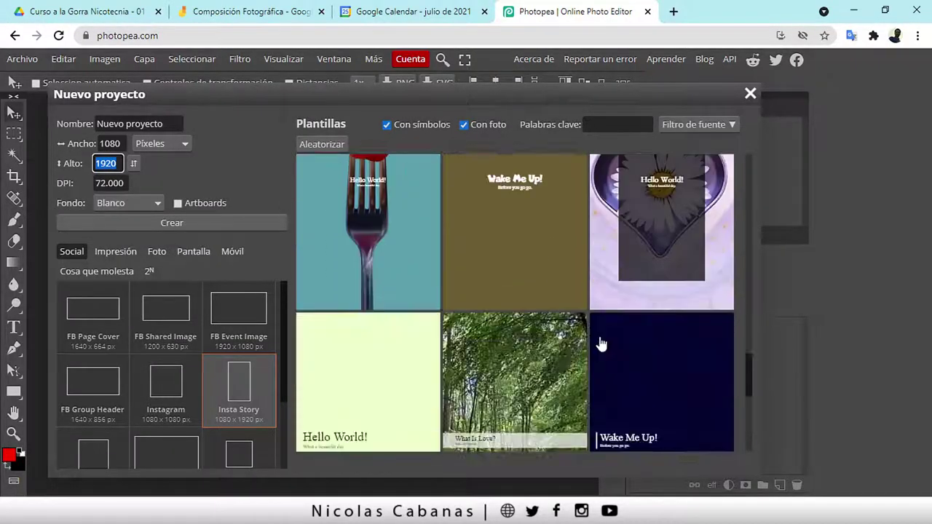
scroll(603, 334, down, 2)
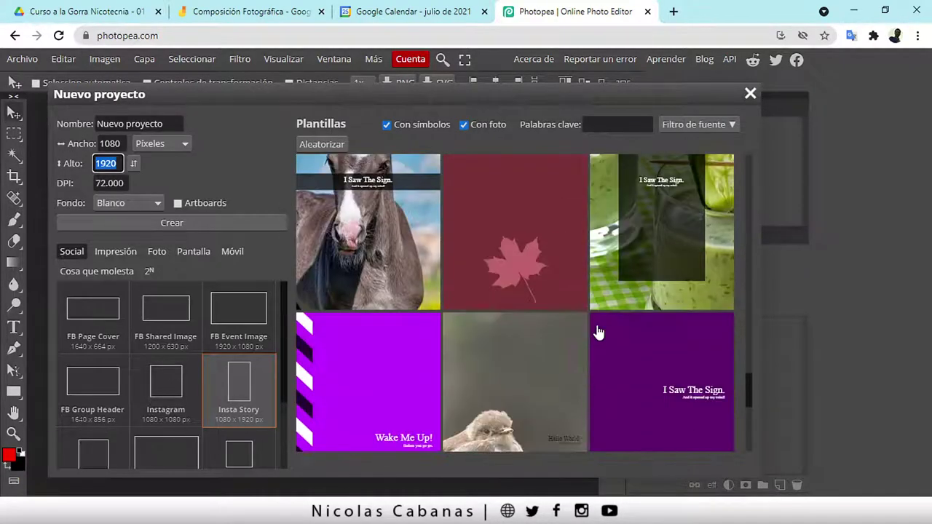
scroll(218, 321, down, 1)
scroll(196, 349, up, 1)
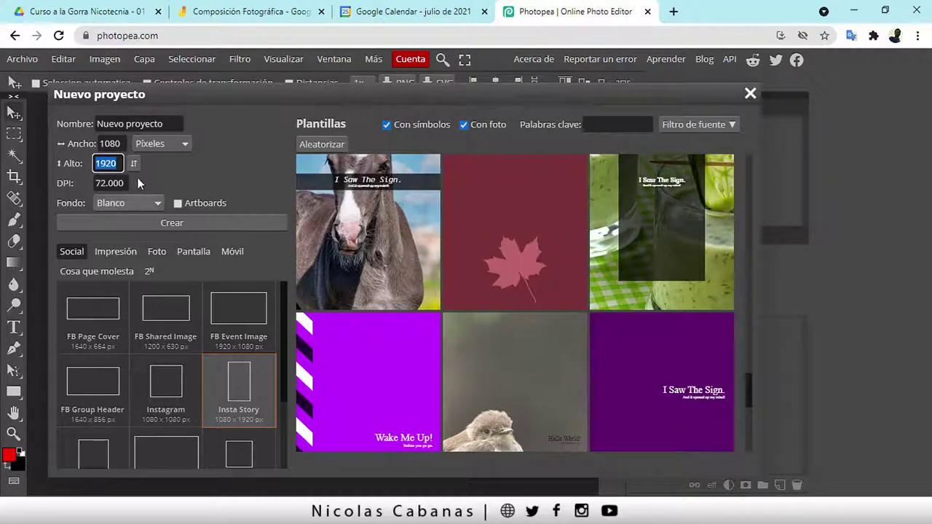
Create the blank Insta Story project with a white background and display the browser in full screen
click(161, 222)
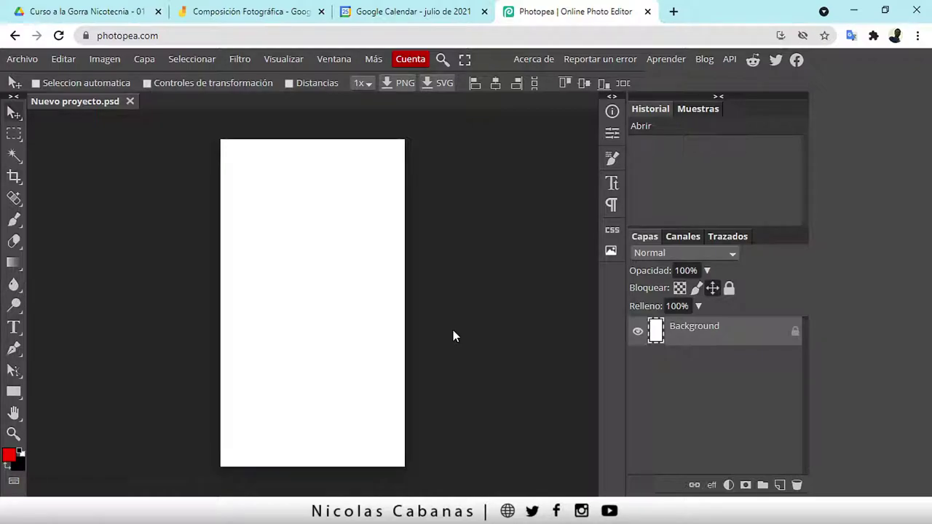
key(F11)
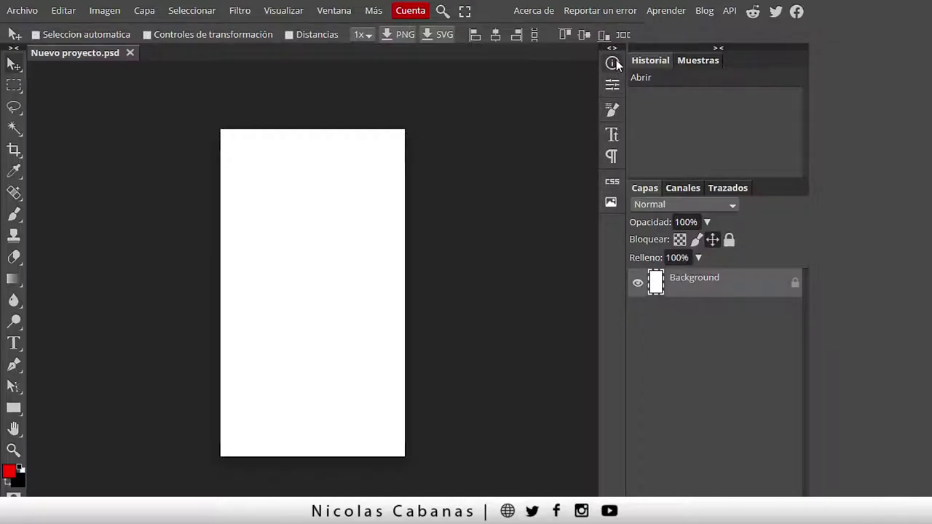
Examine the project's layer properties, info read-outs, history, color swatches, channels, paths and layers
click(612, 86)
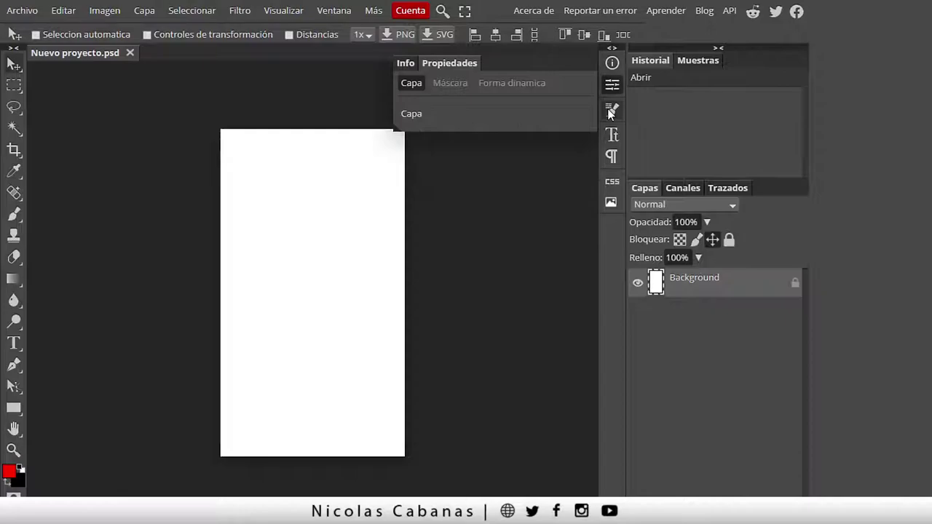
click(610, 110)
click(611, 64)
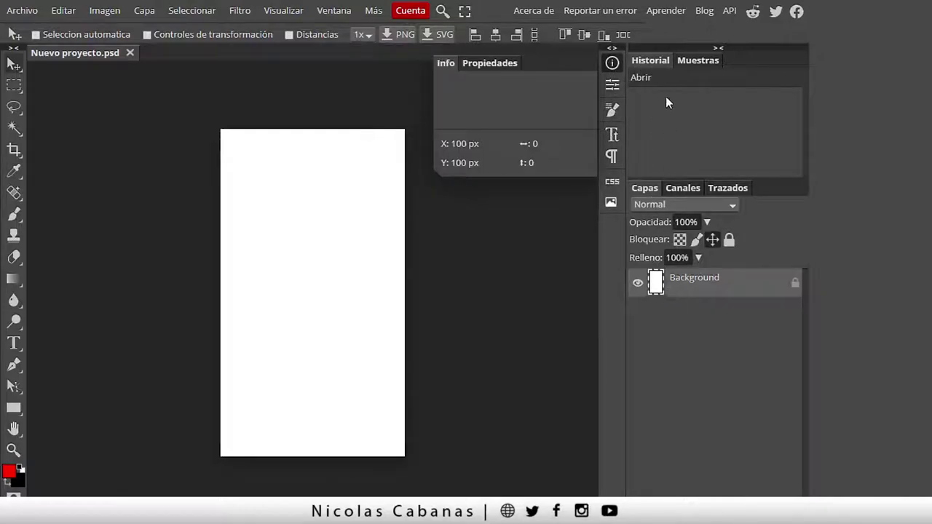
click(690, 60)
click(659, 60)
click(685, 61)
click(657, 60)
click(691, 60)
click(650, 58)
click(692, 59)
click(683, 187)
click(728, 188)
click(645, 189)
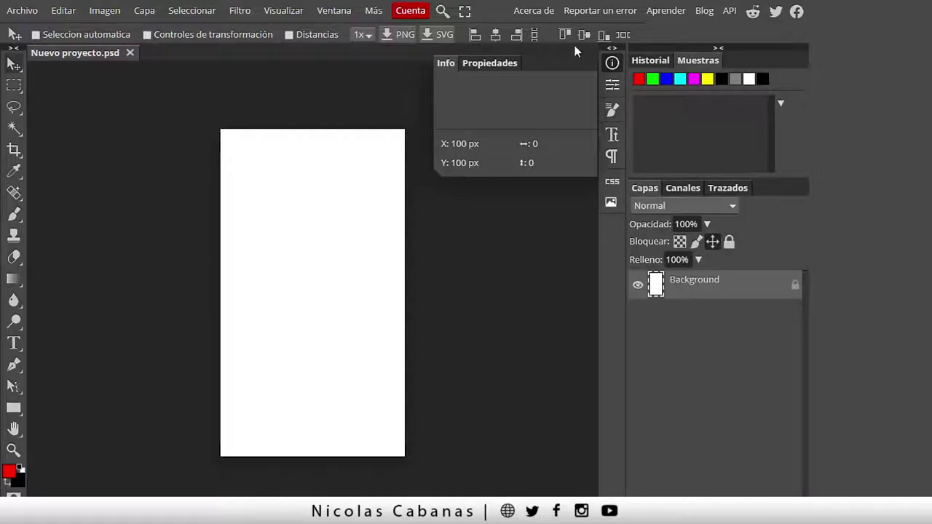
click(576, 102)
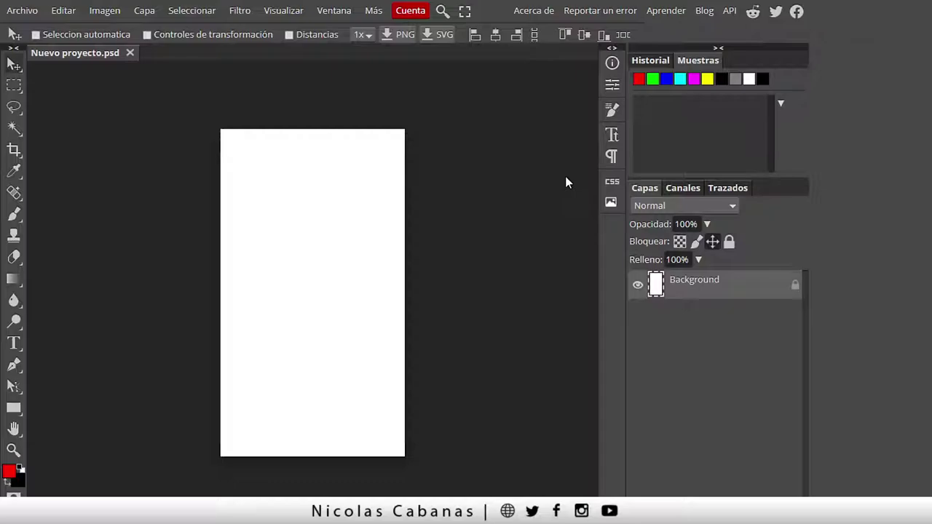
Look through the options of the selection, lasso, magic wand, crop, eyedropper, healing, brush and clone tools, ending with the Move tool
click(14, 85)
click(13, 107)
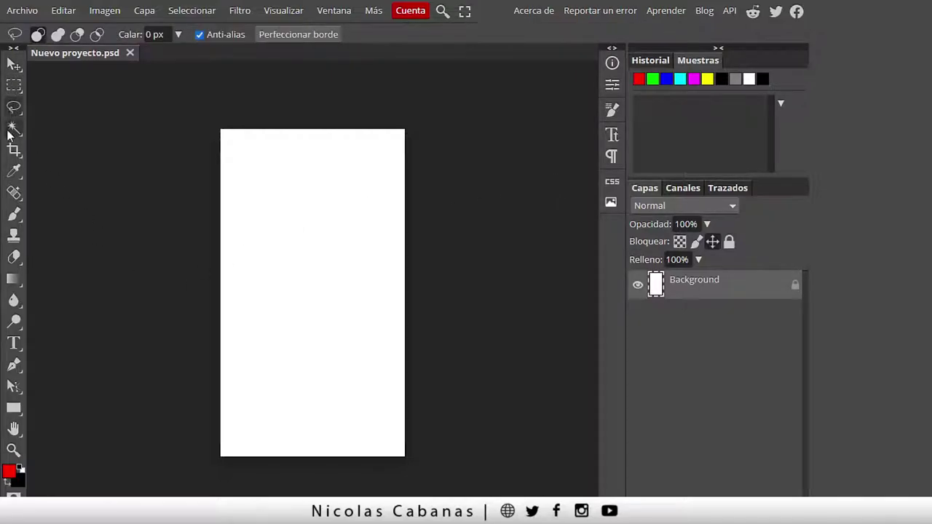
click(14, 128)
click(14, 150)
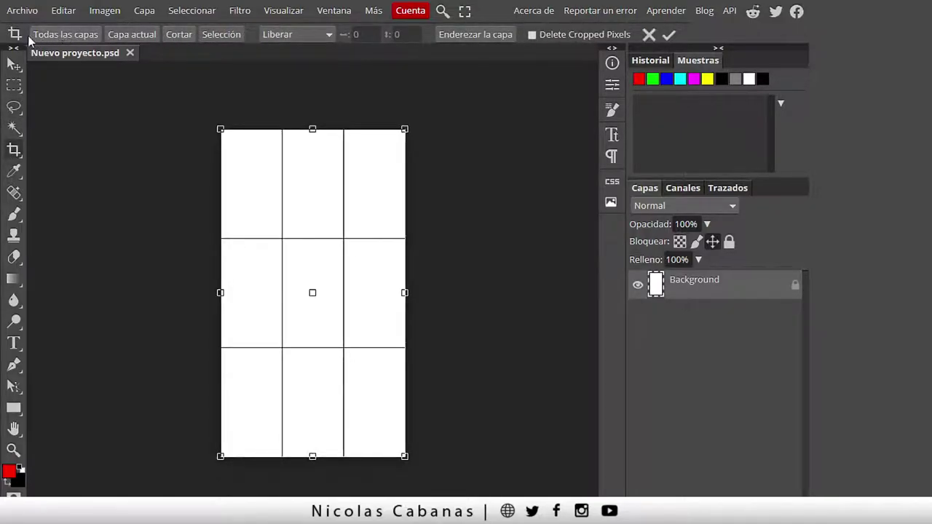
click(13, 171)
click(13, 192)
click(14, 214)
click(14, 235)
click(15, 65)
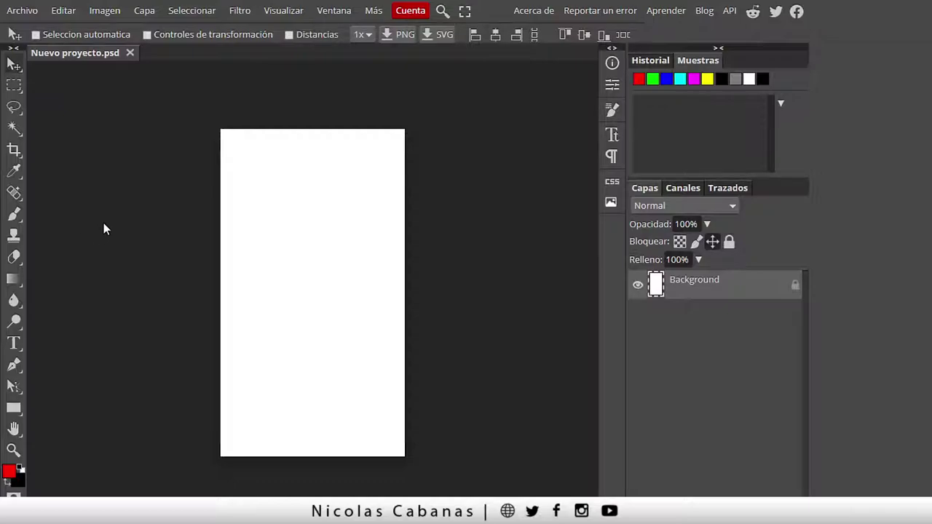
Look through the file, editing, image and view commands, including online publishing, export formats and image adjustments
click(24, 16)
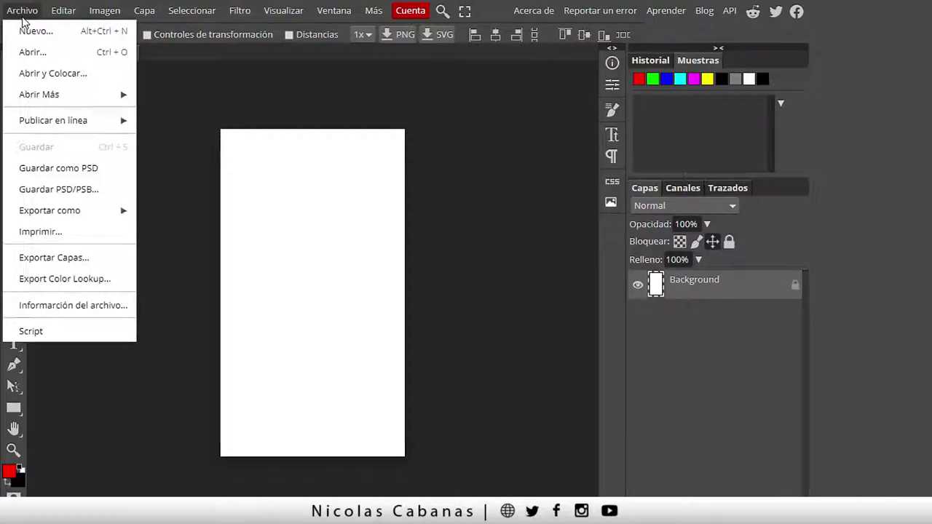
mouse_move(118, 16)
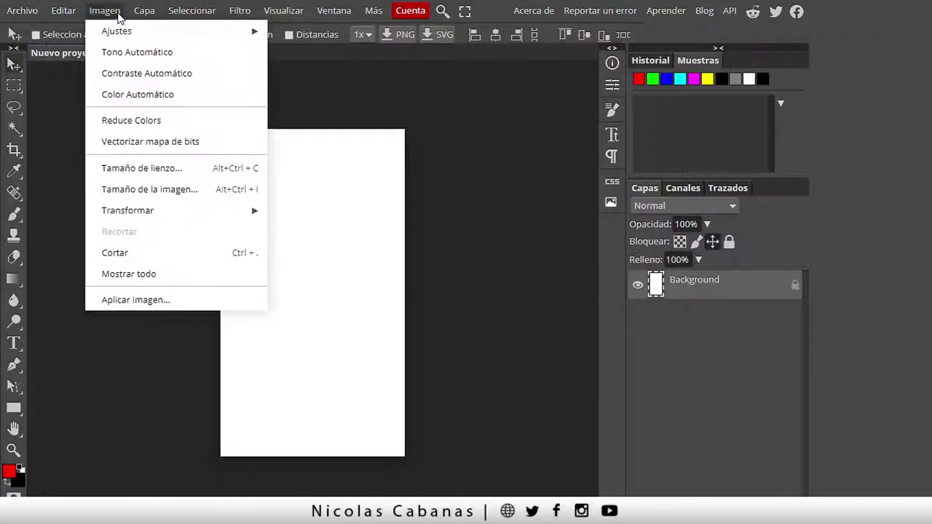
mouse_move(306, 14)
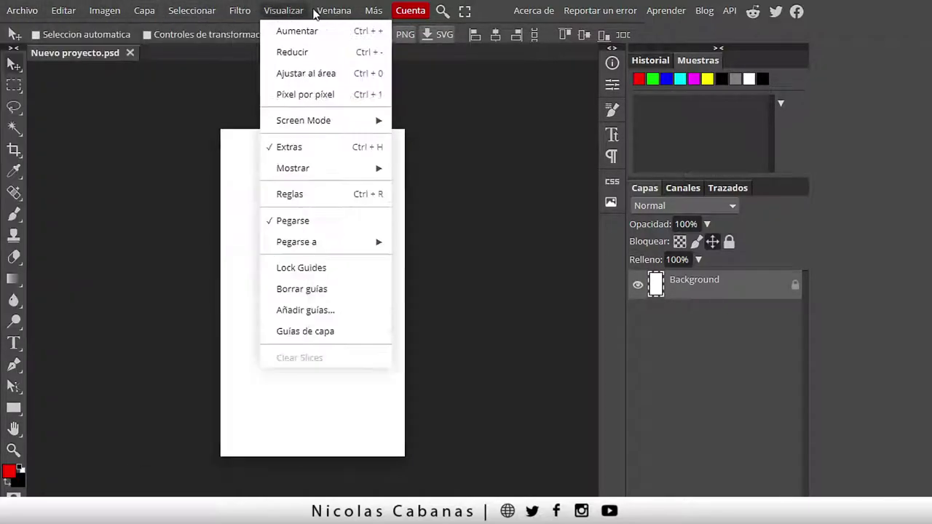
mouse_move(34, 15)
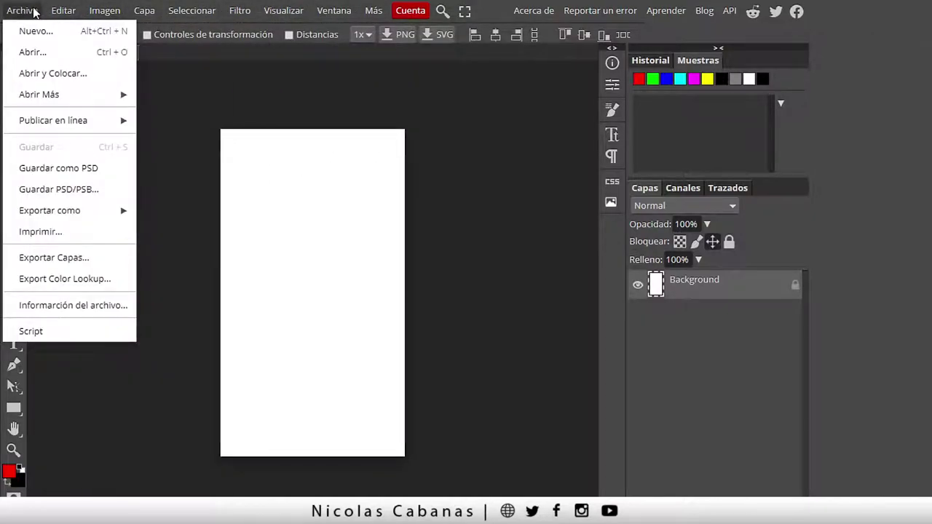
mouse_move(63, 8)
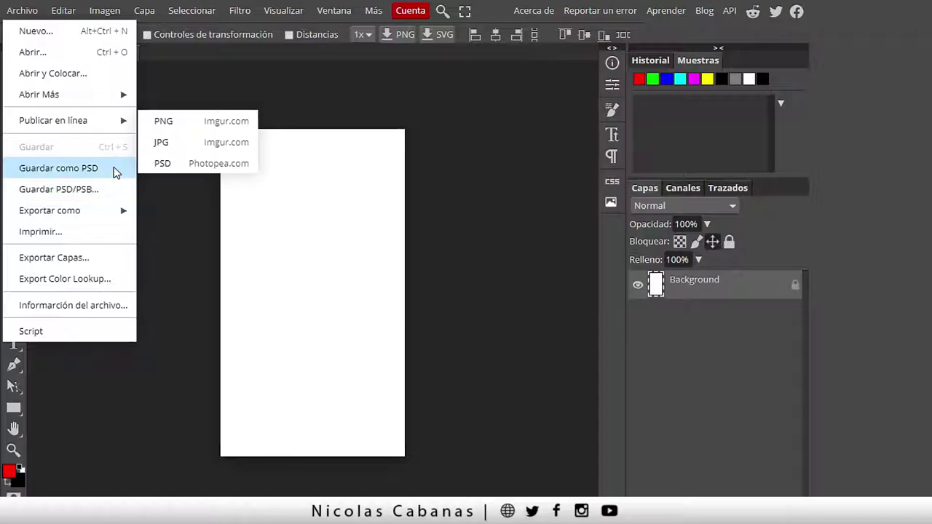
mouse_move(96, 217)
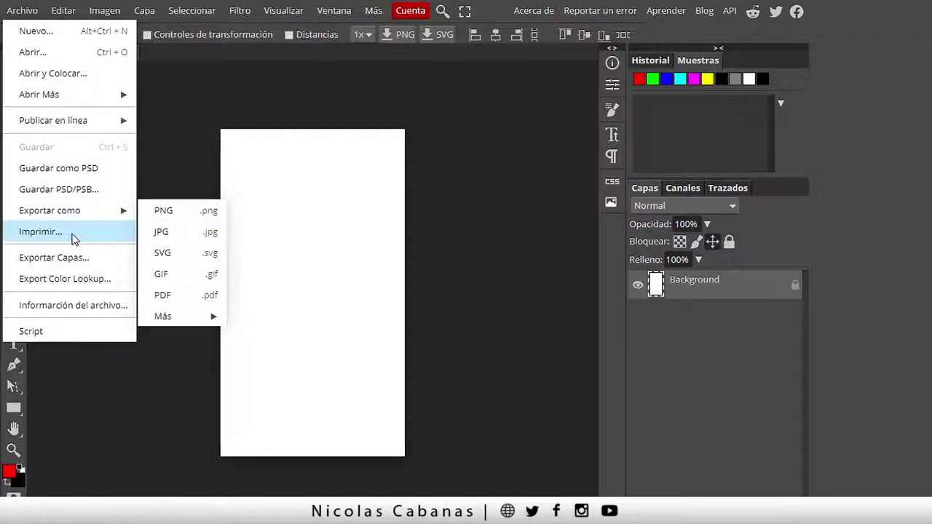
click(61, 10)
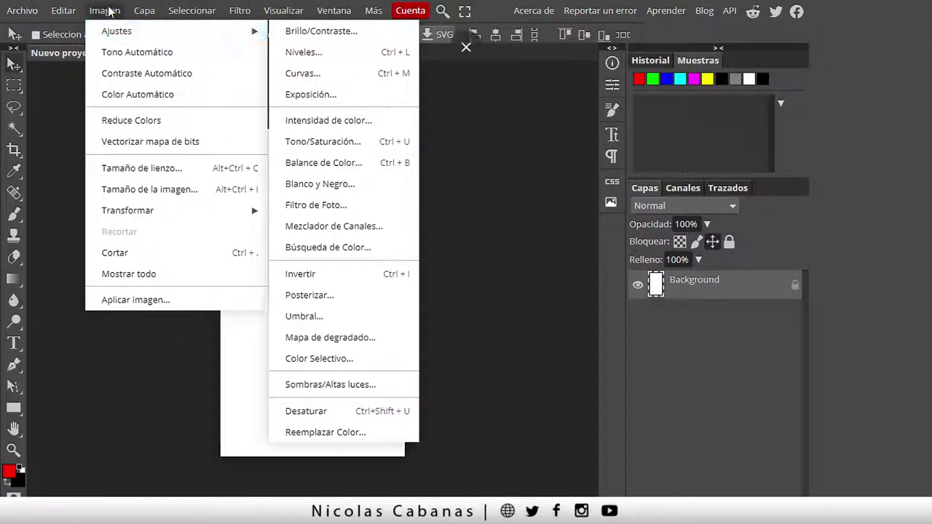
mouse_move(185, 15)
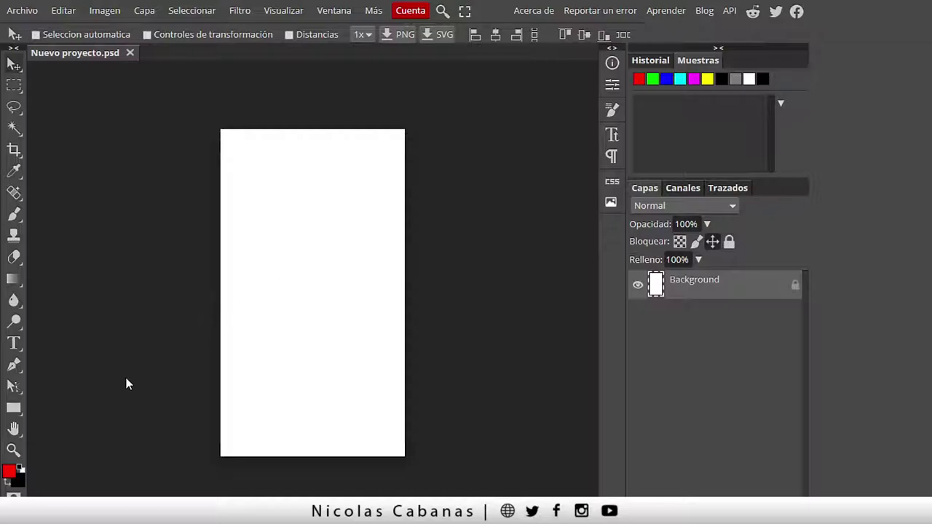
Enlarge the view of the blank canvas with the Zoom tool and reduce it back to the whole page
key(z)
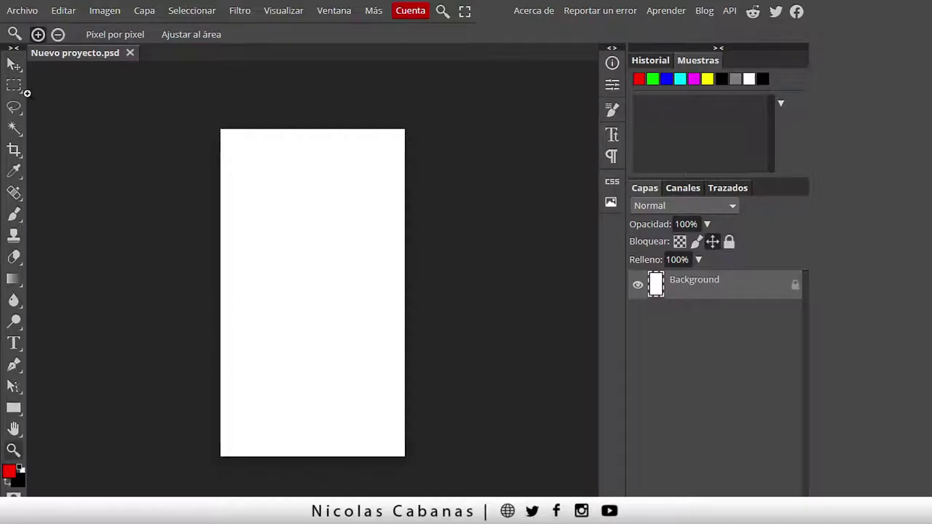
click(13, 64)
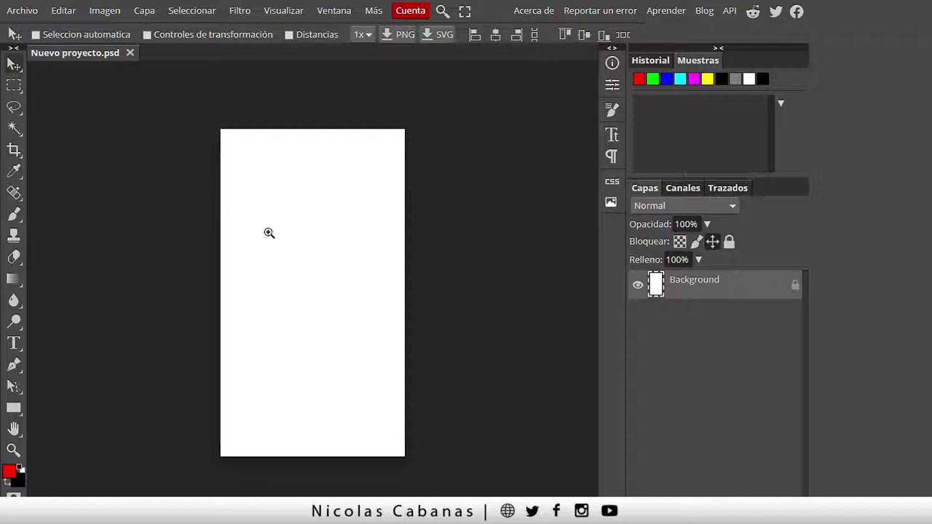
key(z)
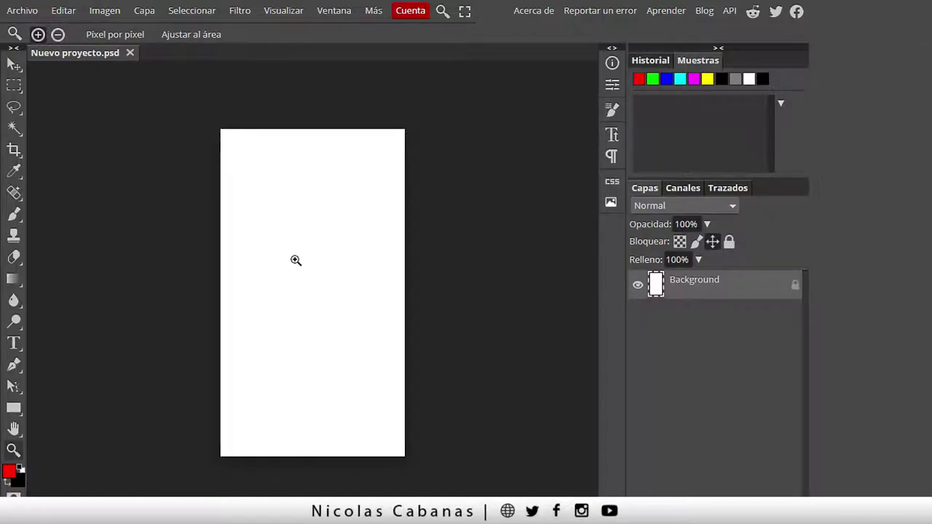
click(299, 232)
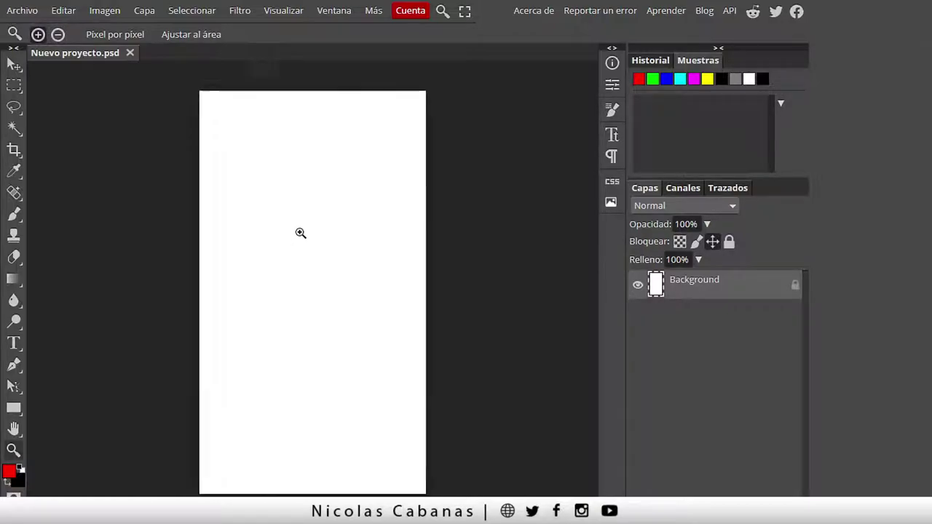
click(318, 266)
click(318, 259)
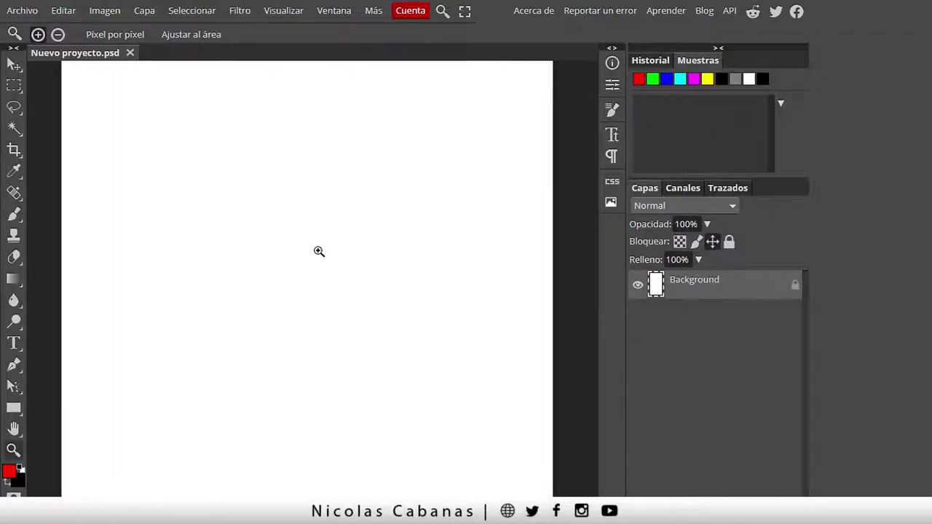
key(alt)
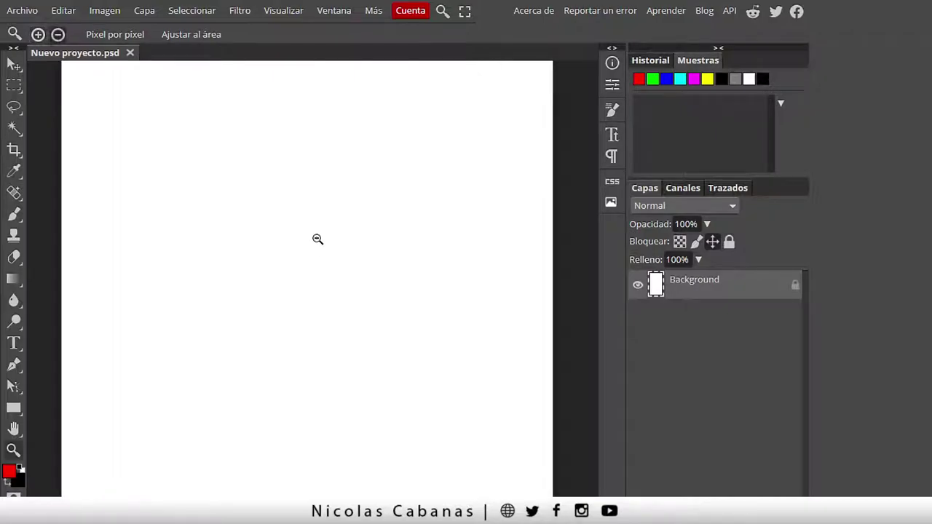
alt+click(318, 240)
alt+click(318, 240)
alt+click(317, 241)
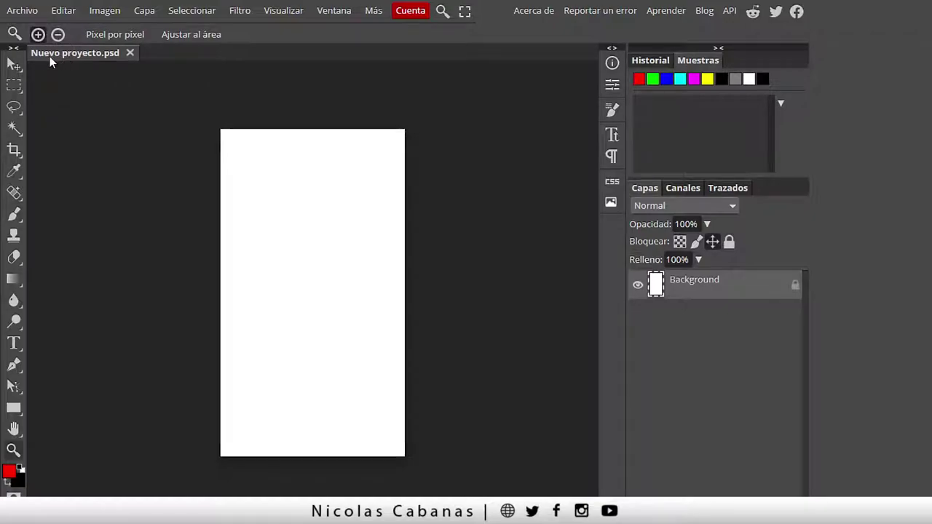
Try the Zoom tool's separate zoom-in and zoom-out modes on the canvas, ending in zoom-in mode
click(294, 212)
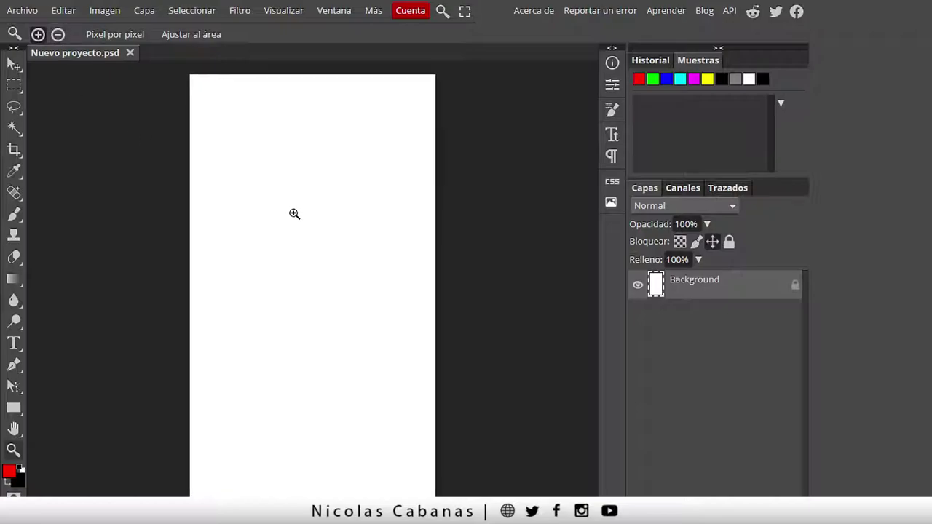
click(58, 37)
click(261, 201)
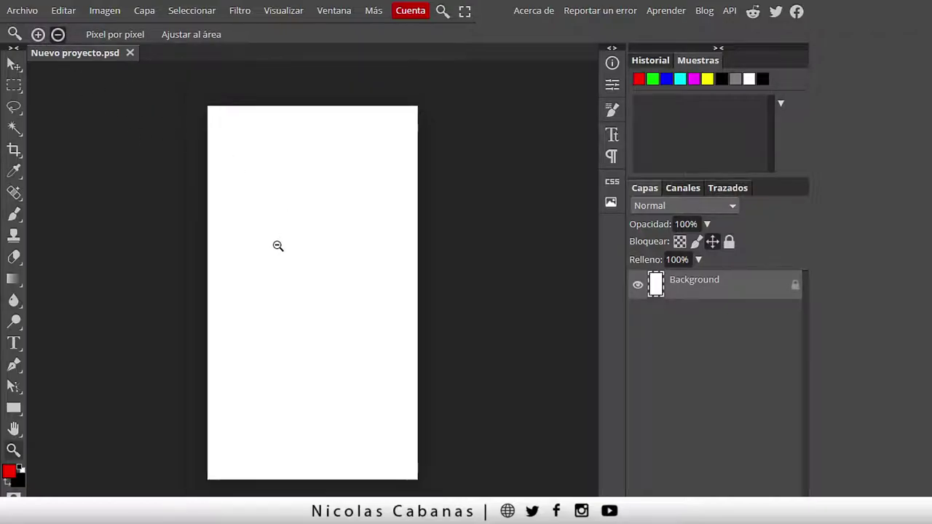
click(37, 35)
click(267, 222)
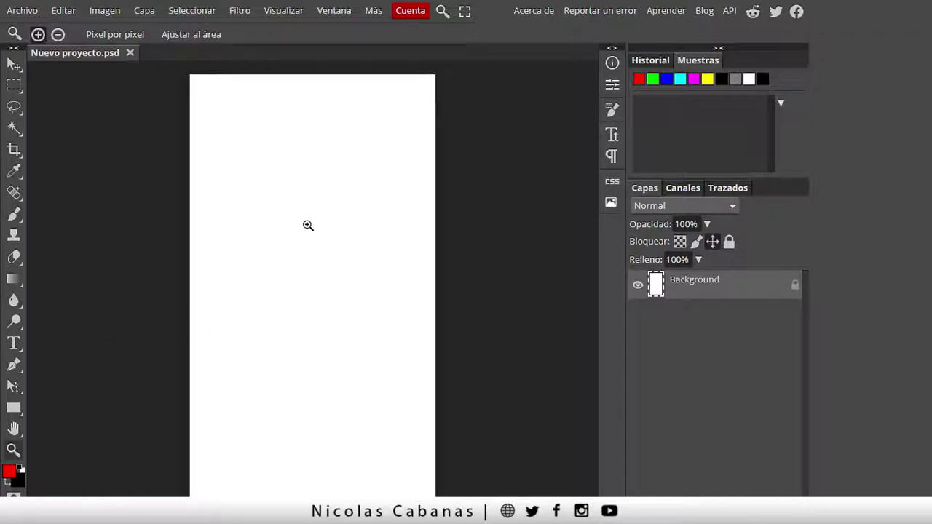
Pan the enlarged canvas, both temporarily from the Zoom tool and with the Hand tool
key(space)
drag(308, 227, 250, 243)
click(14, 431)
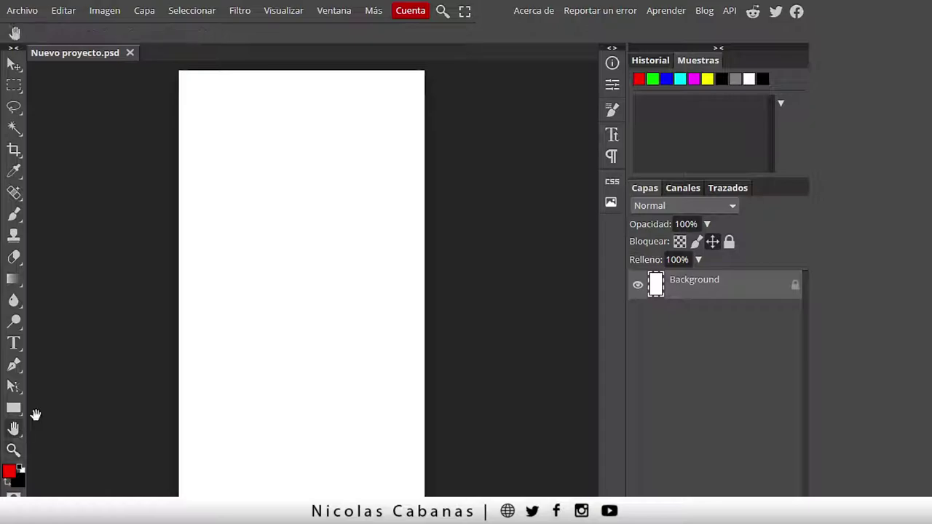
mouse_move(303, 229)
mouse_down()
mouse_move(309, 253)
mouse_move(294, 257)
mouse_move(293, 231)
mouse_up()
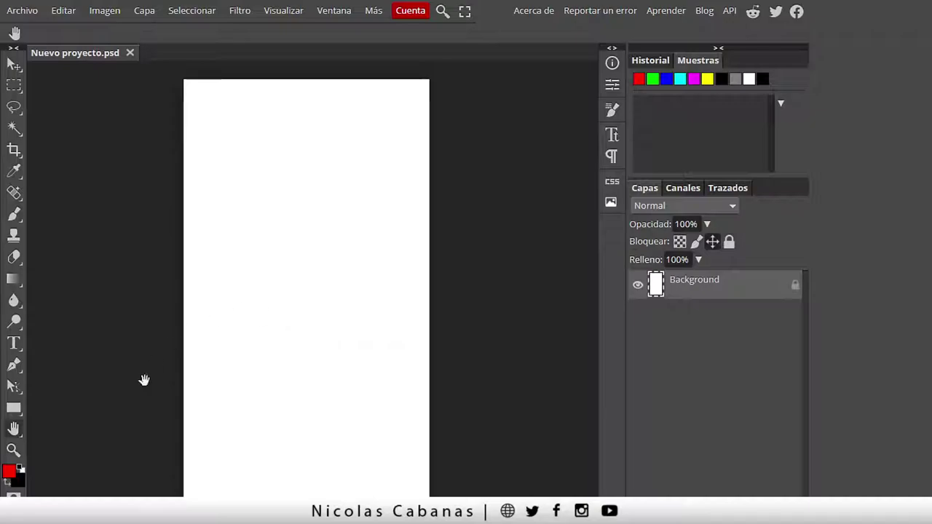
Practise combining zooming in, panning and zooming out on the canvas while keeping the Zoom tool active
click(13, 450)
click(269, 360)
click(283, 357)
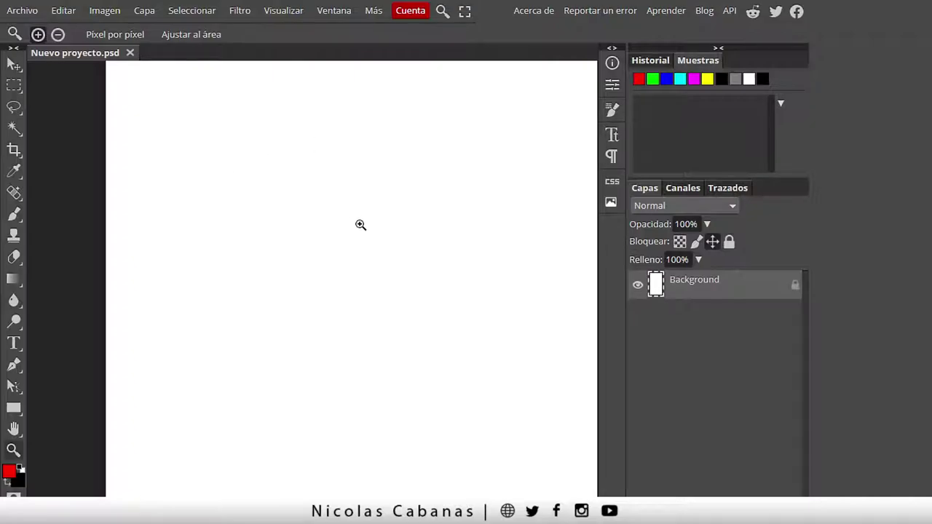
drag(364, 206, 327, 189)
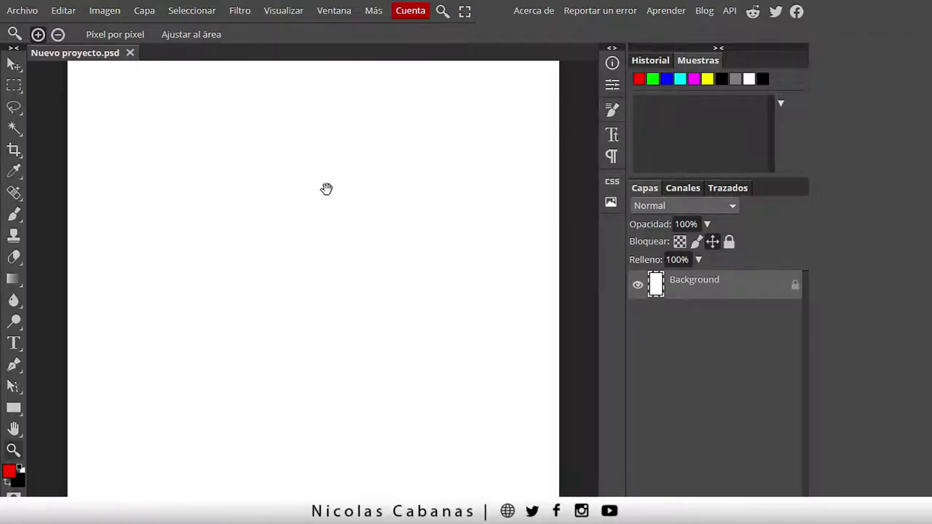
click(337, 231)
alt+click(359, 223)
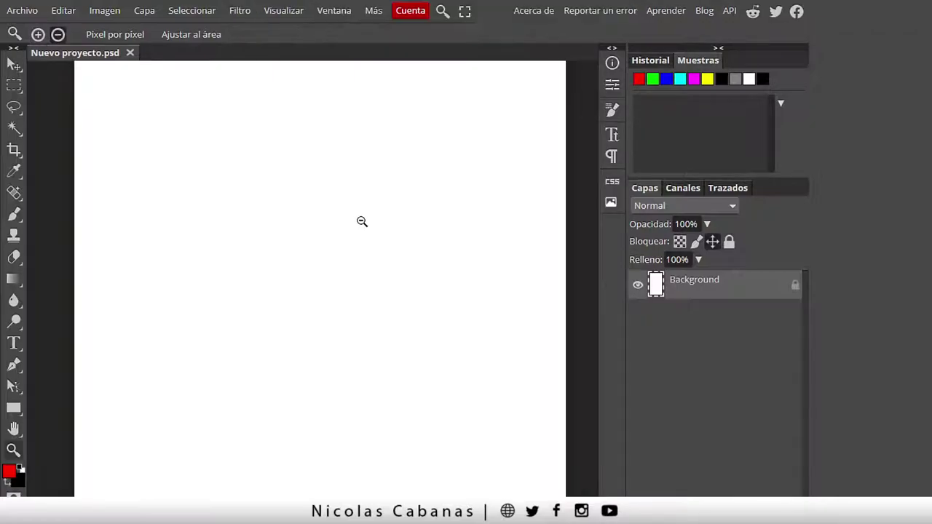
alt+click(362, 220)
click(295, 281)
click(281, 277)
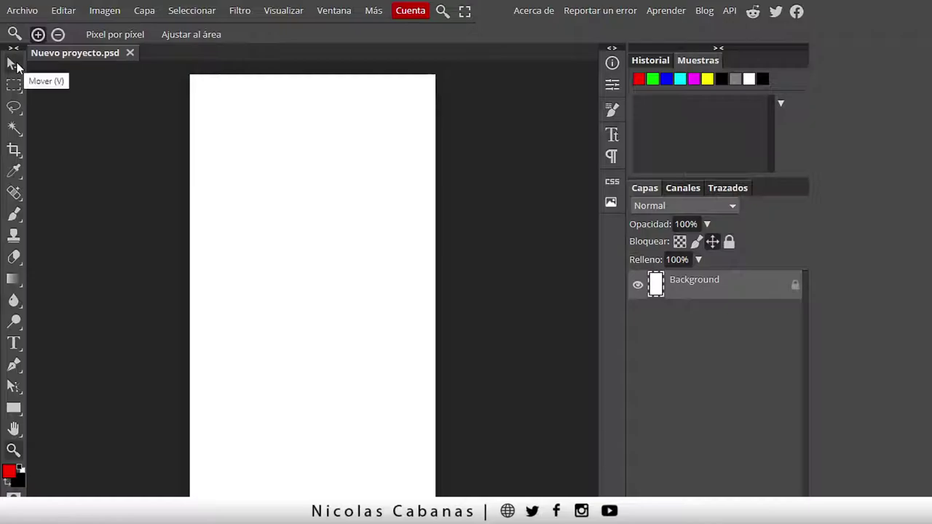
Return to the Move tool and look over the commands for opening and placing files
click(14, 64)
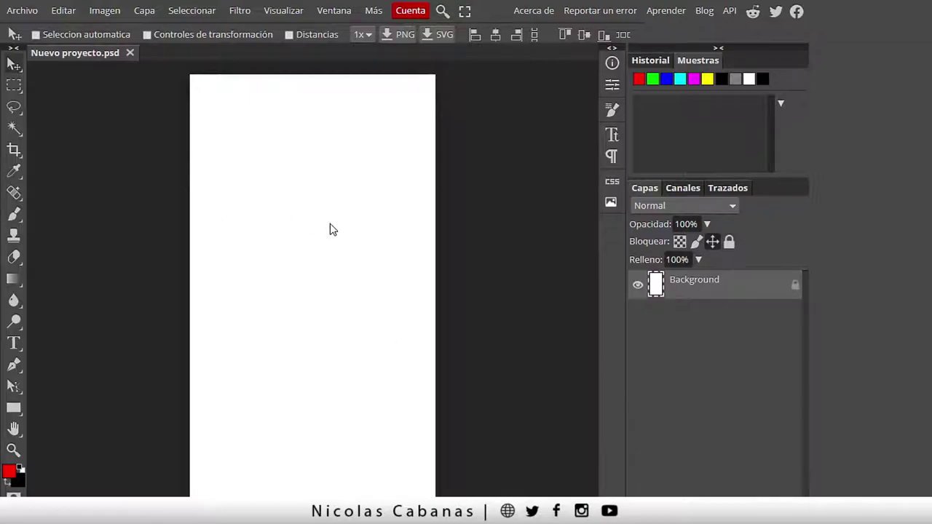
click(24, 13)
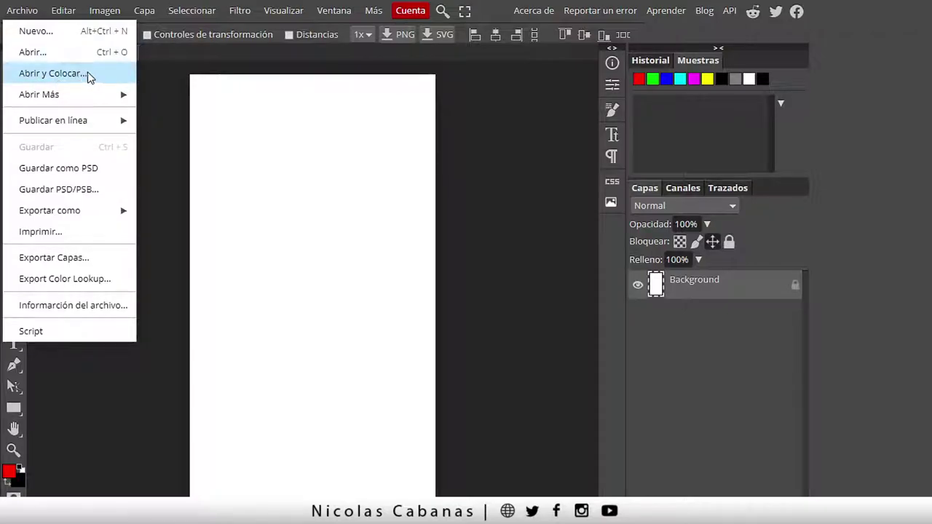
click(294, 153)
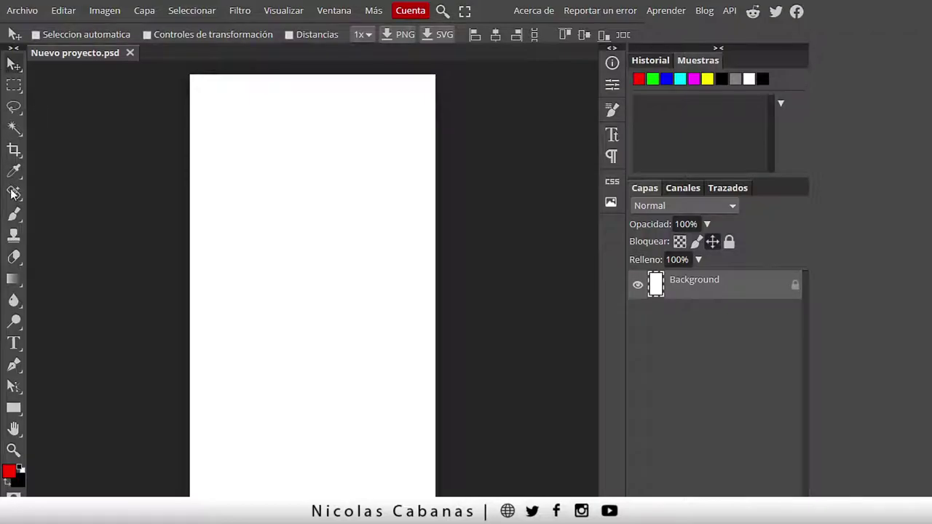
Paint a freehand red zigzag on the Background layer with the Brush tool and undo the stroke
click(12, 214)
mouse_move(263, 183)
mouse_down()
mouse_move(333, 179)
mouse_move(346, 220)
mouse_move(324, 259)
mouse_move(315, 316)
mouse_move(330, 342)
mouse_up()
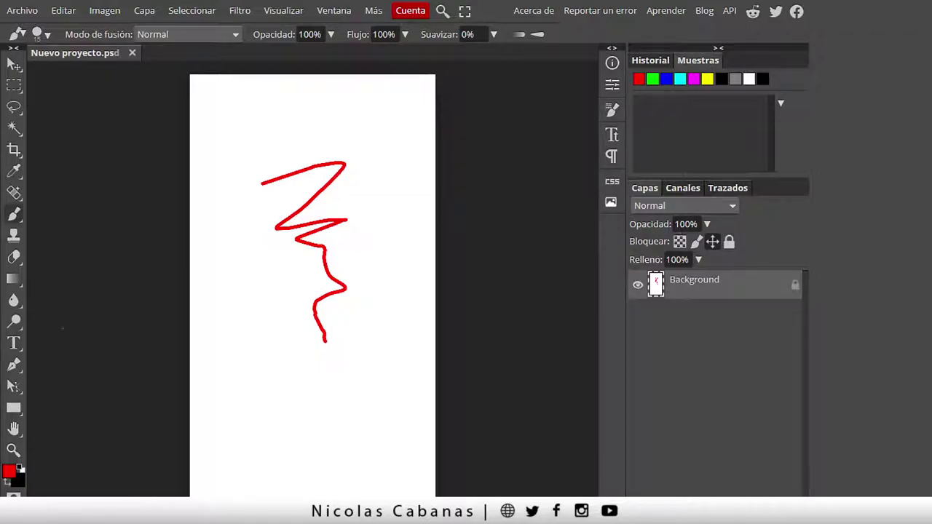
click(64, 10)
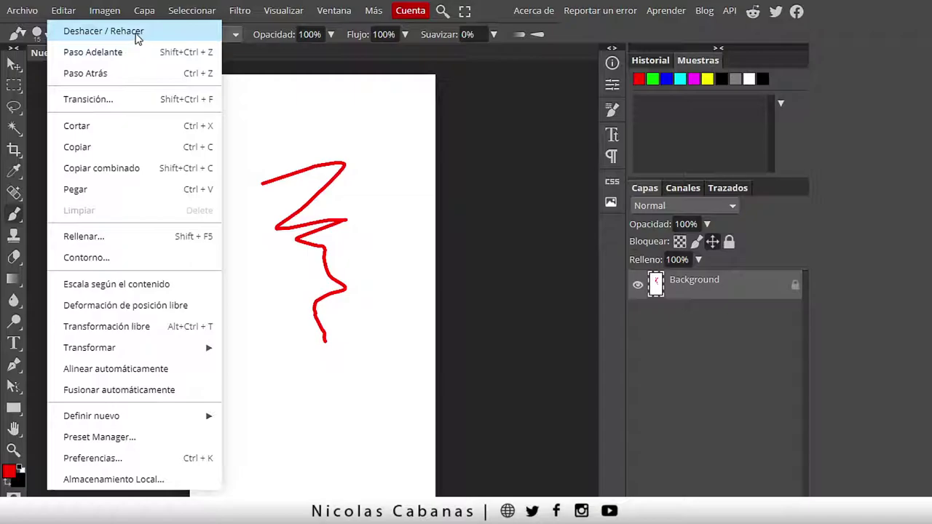
click(125, 32)
Redo the red brush stroke and step back one state to remove it from the canvas
click(72, 11)
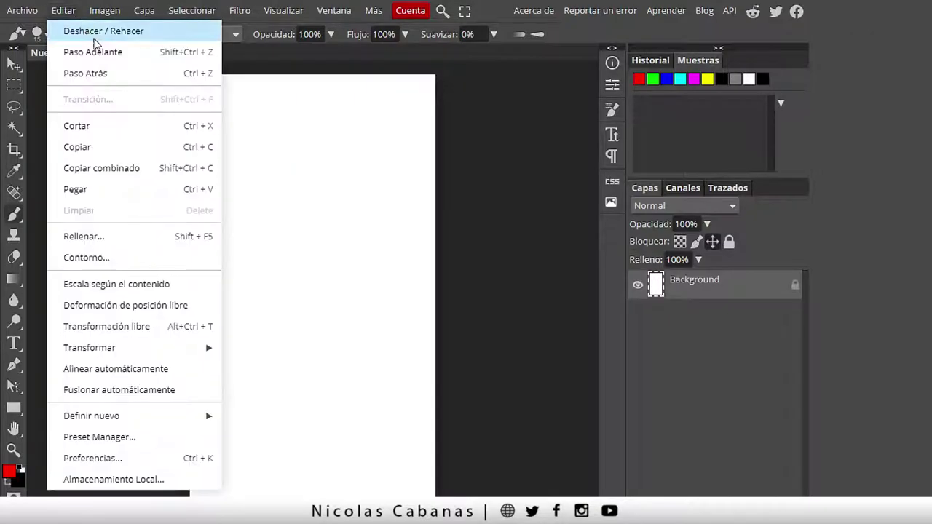
click(129, 56)
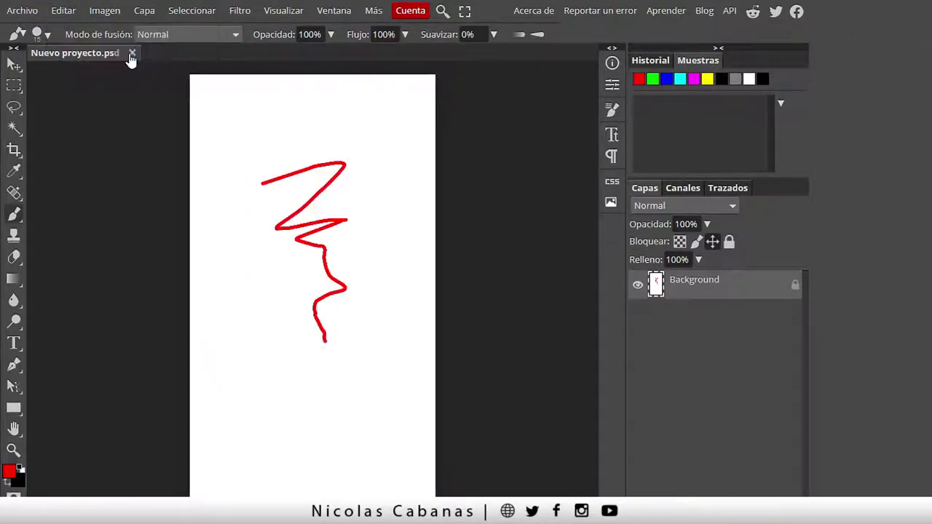
click(72, 13)
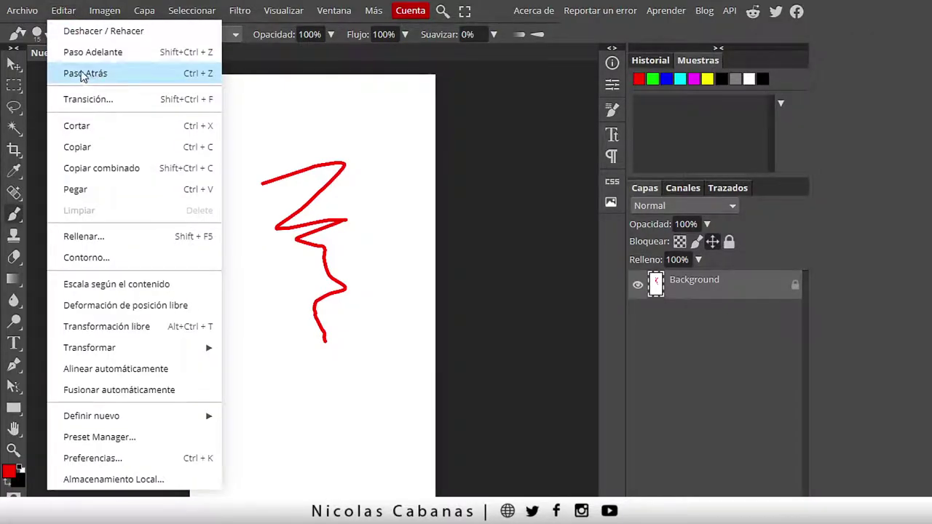
click(156, 73)
Review the undo and redo commands once more and take the browser out of full-screen display
click(67, 13)
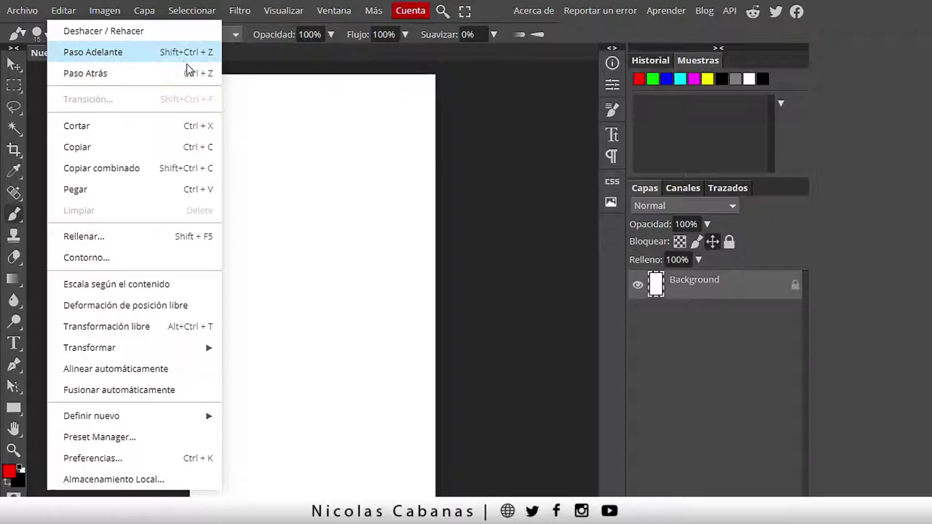
click(611, 40)
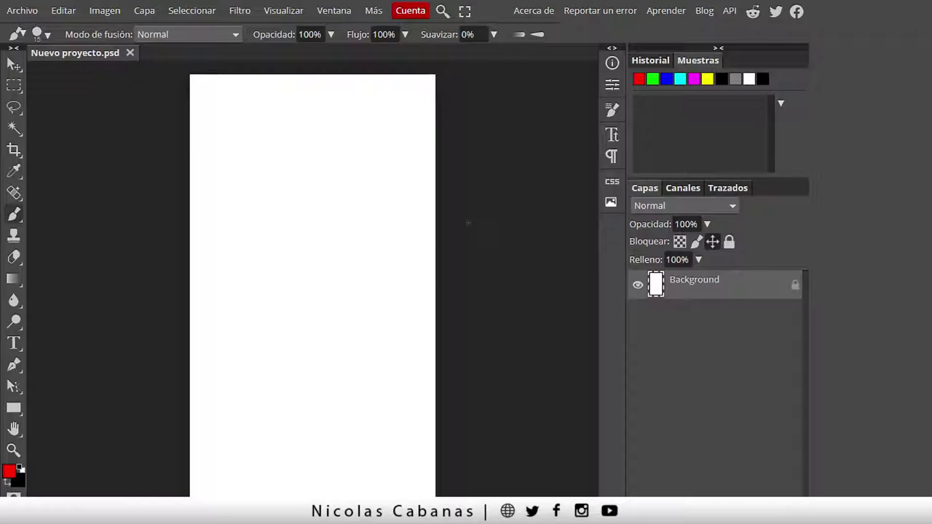
key(F11)
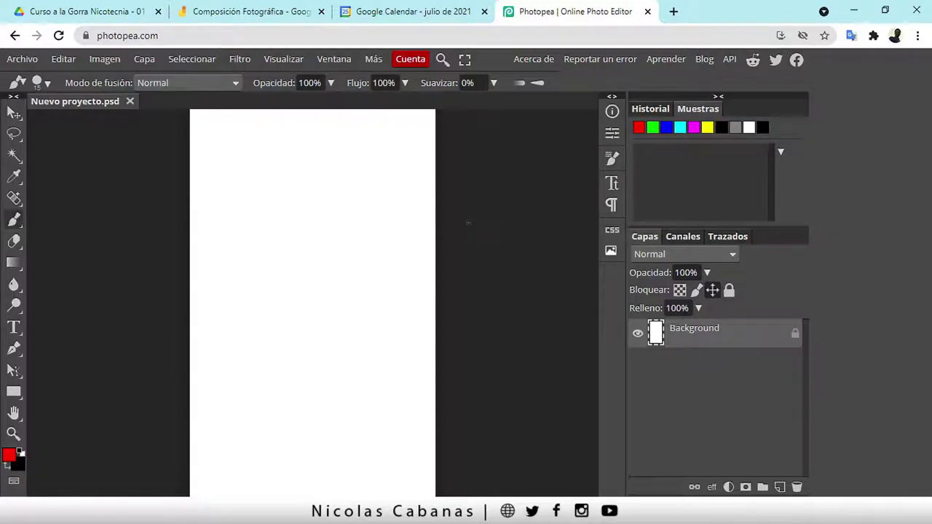
Look over the account types, Premium prices, team settings and distributor plans in the account information, and close it
click(408, 61)
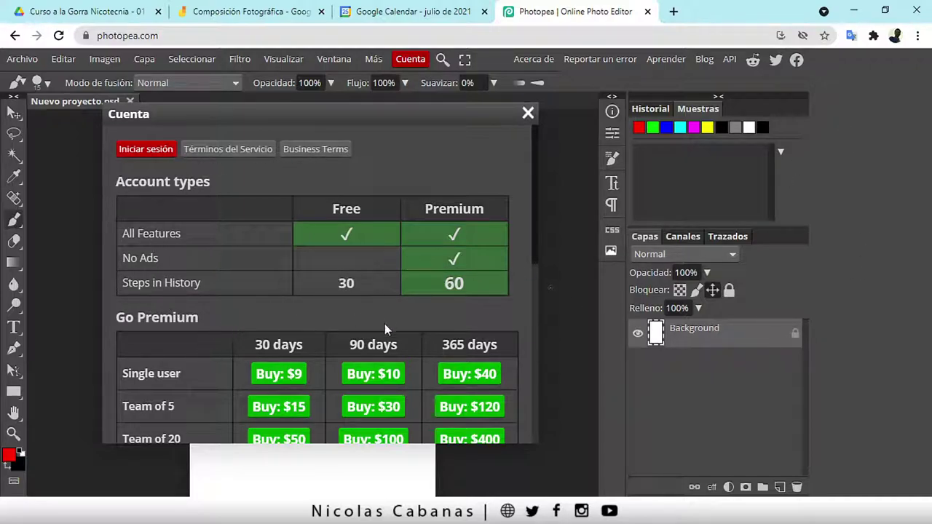
scroll(385, 330, down, 6)
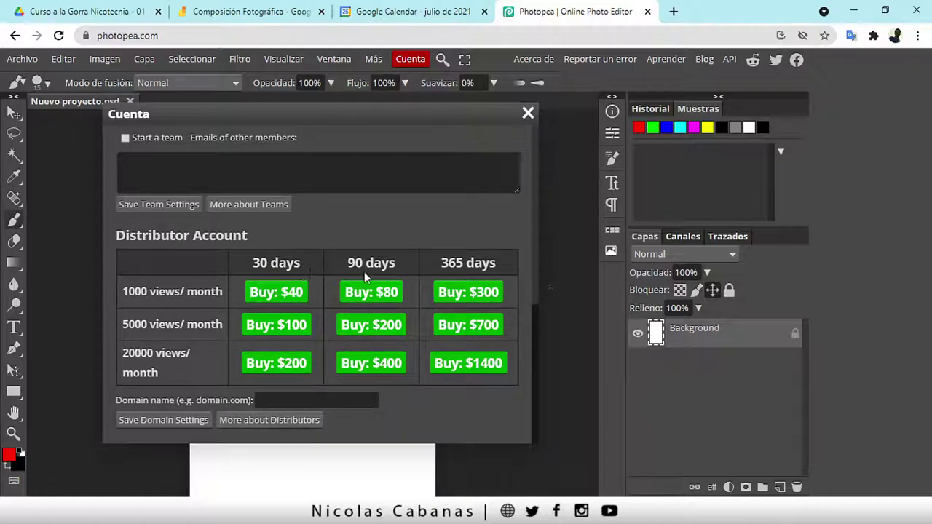
scroll(445, 418, up, 1)
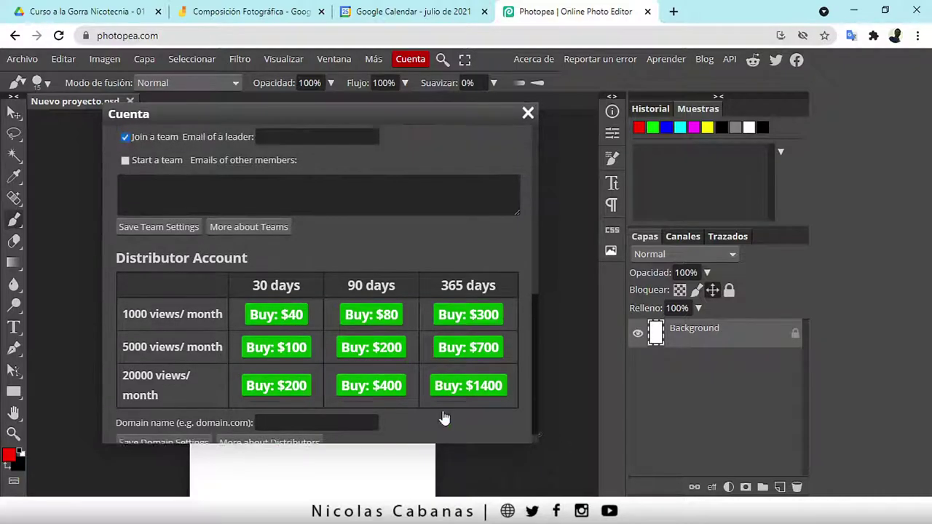
scroll(445, 414, up, 3)
scroll(445, 413, down, 2)
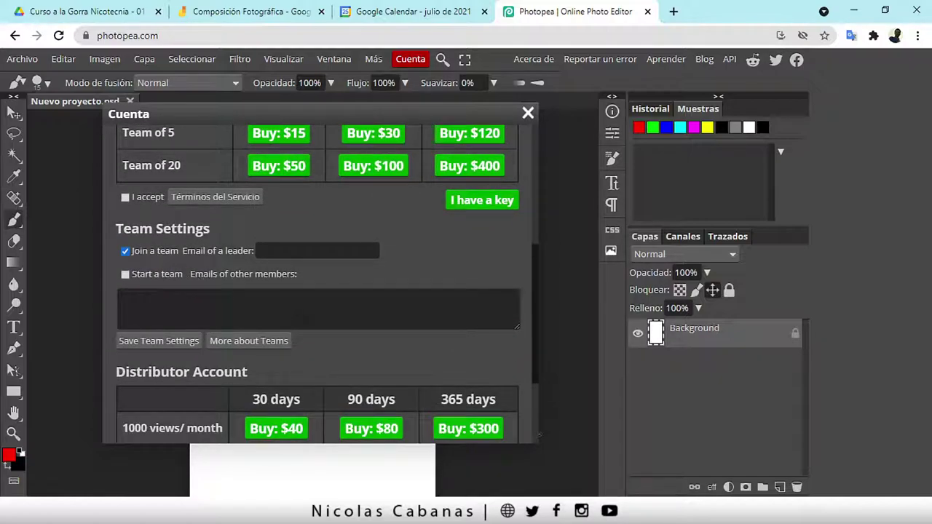
scroll(308, 304, up, 10)
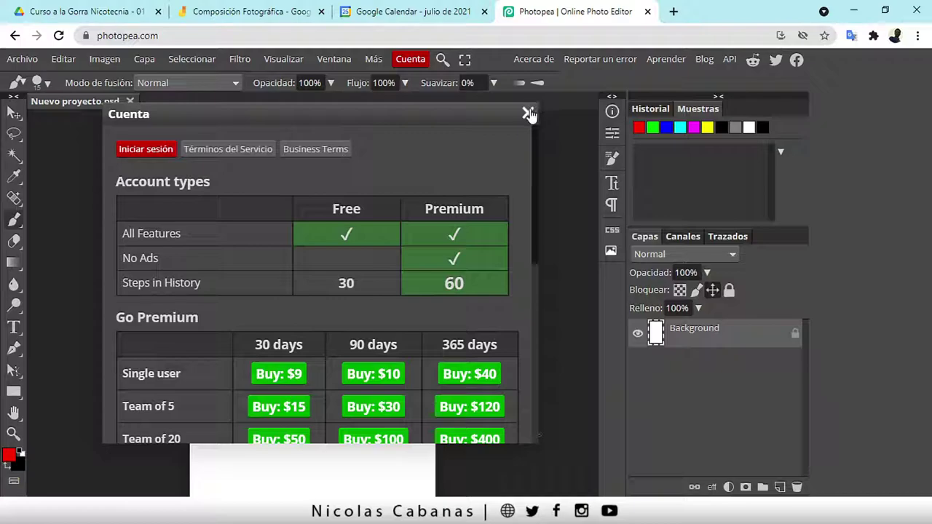
click(528, 114)
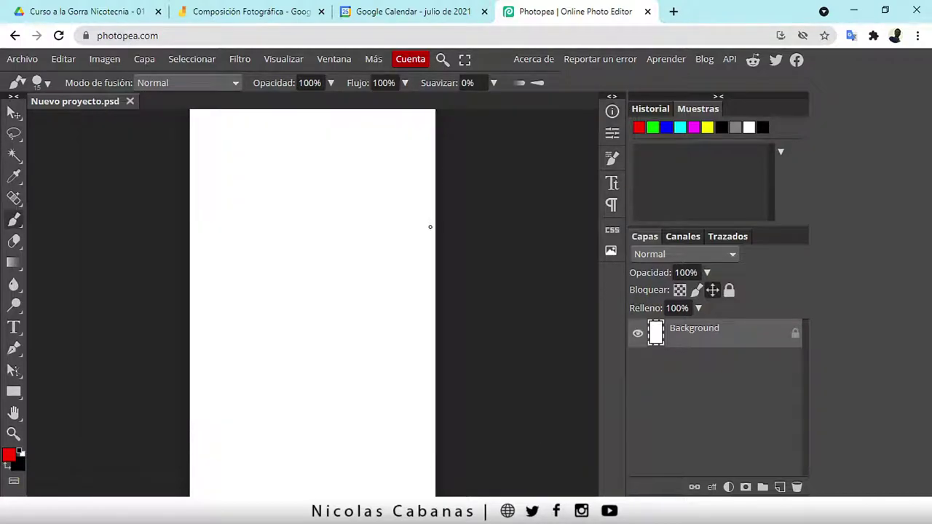